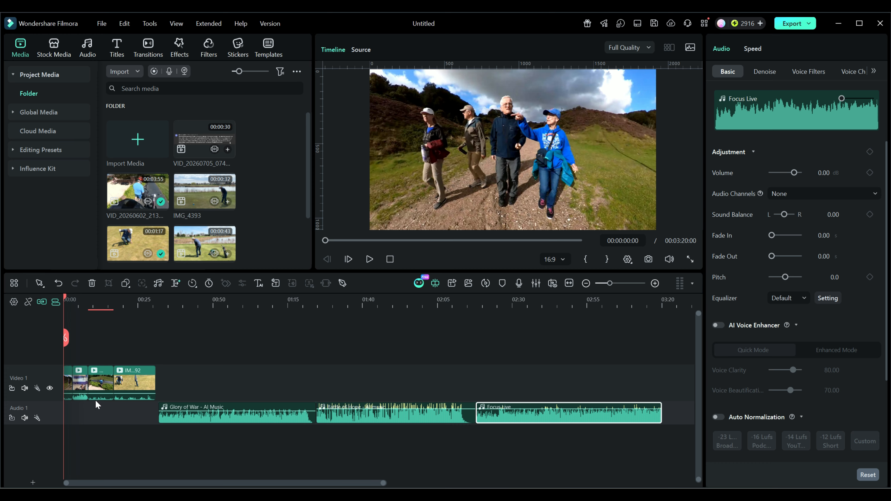
- Move the Battle of Hope clip to its own audio track and shift Glory of War and Focus Live to overlap its ends
mouse_move(136, 304)
left_mouse_down()
mouse_move(246, 304)
mouse_move(128, 304)
left_mouse_up()
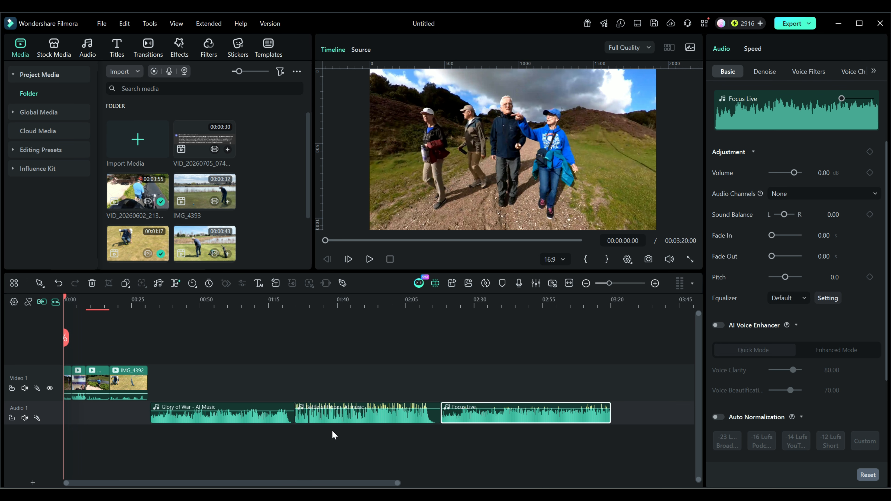
mouse_move(345, 418)
left_mouse_down()
mouse_move(356, 386)
mouse_move(344, 404)
left_mouse_up()
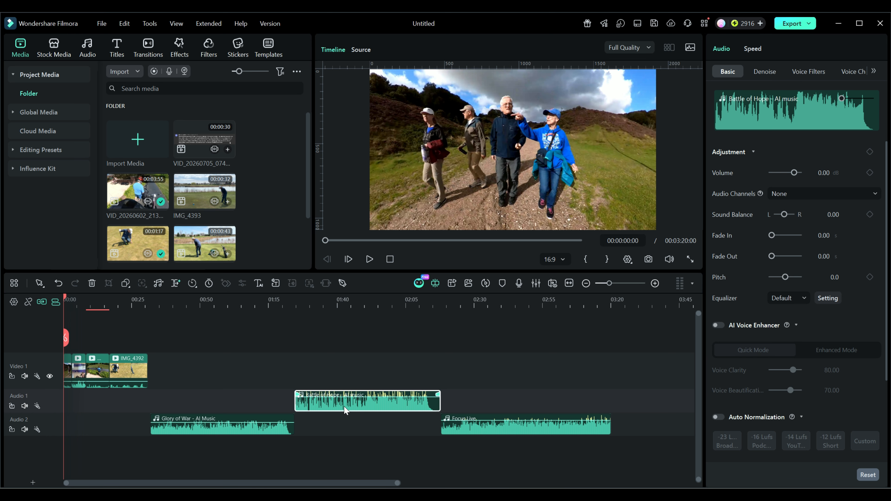
left_click(259, 432)
left_click_drag(258, 433, 268, 433)
left_click_drag(495, 429, 486, 432)
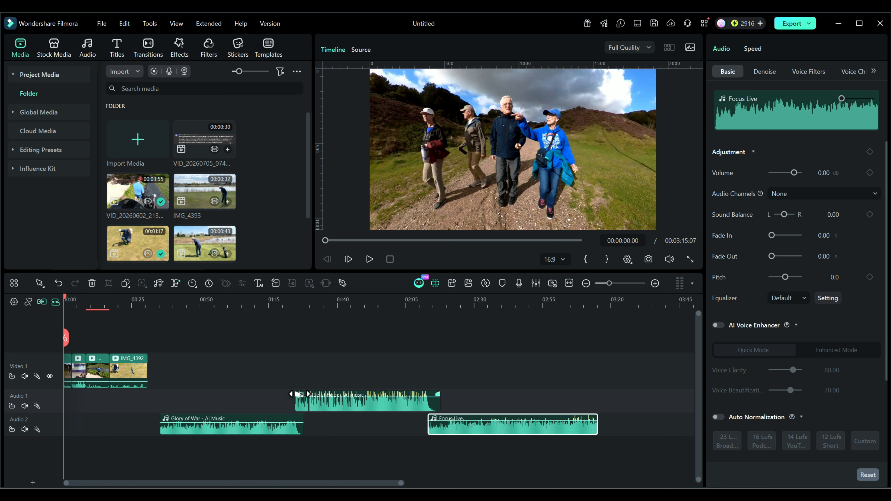
- Set Battle of Hope's fade-in to 7.20 s and fade-out to 13.37 s, and Glory of War's fade-out to 10.70 s
left_click_drag(299, 394, 315, 394)
left_click_drag(437, 394, 401, 394)
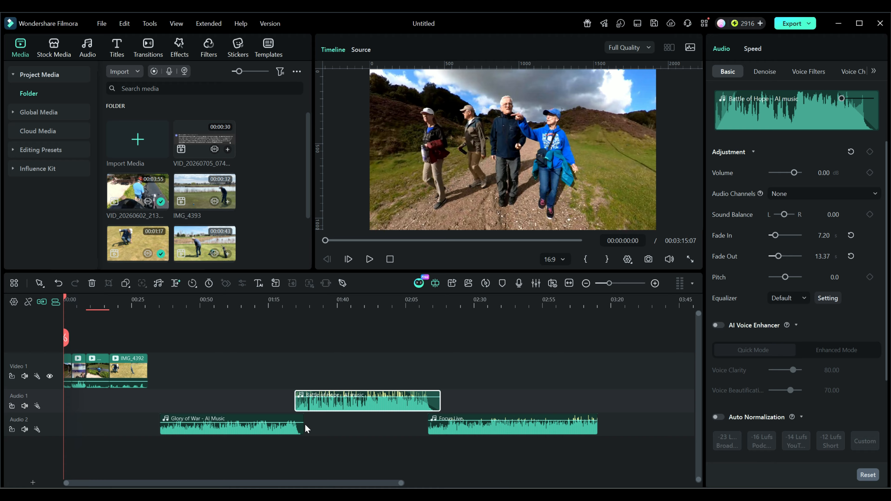
left_click(294, 433)
left_click_drag(301, 417, 280, 417)
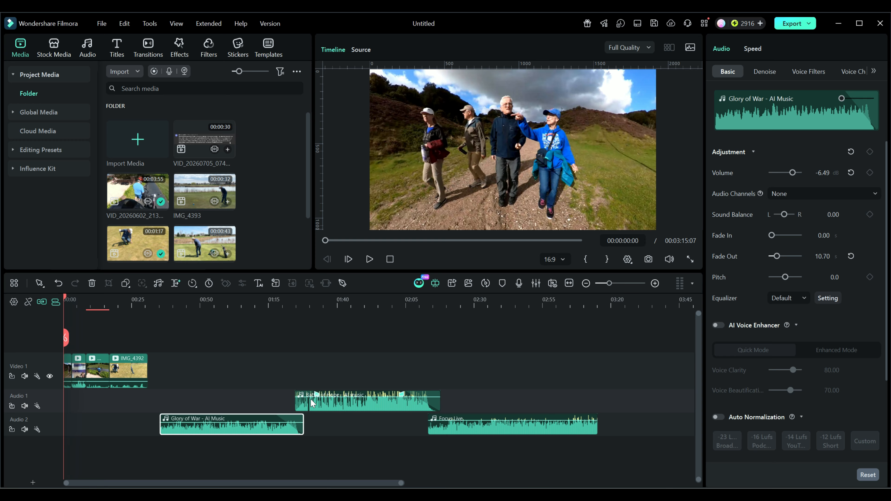
- Move Glory of War later to lengthen its overlap with Battle of Hope, and set Focus Live's fade-in to 4.77 s
left_click_drag(264, 426, 282, 437)
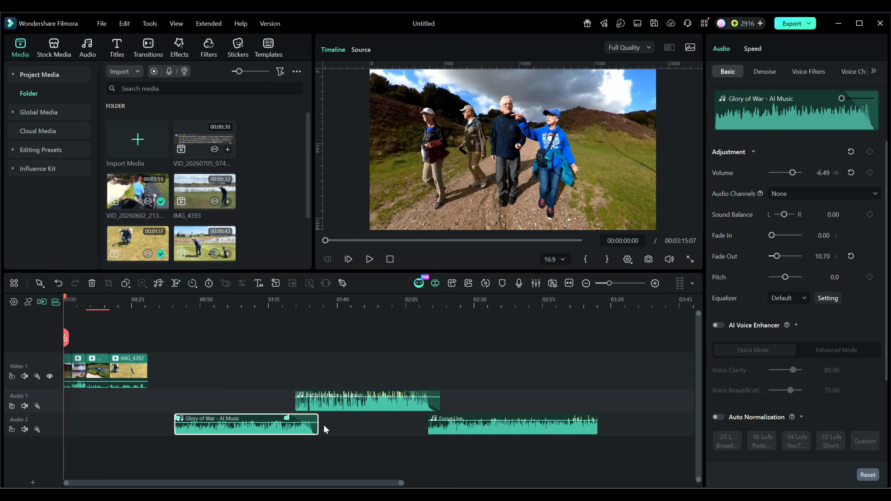
left_click(431, 417)
left_click_drag(432, 417, 441, 417)
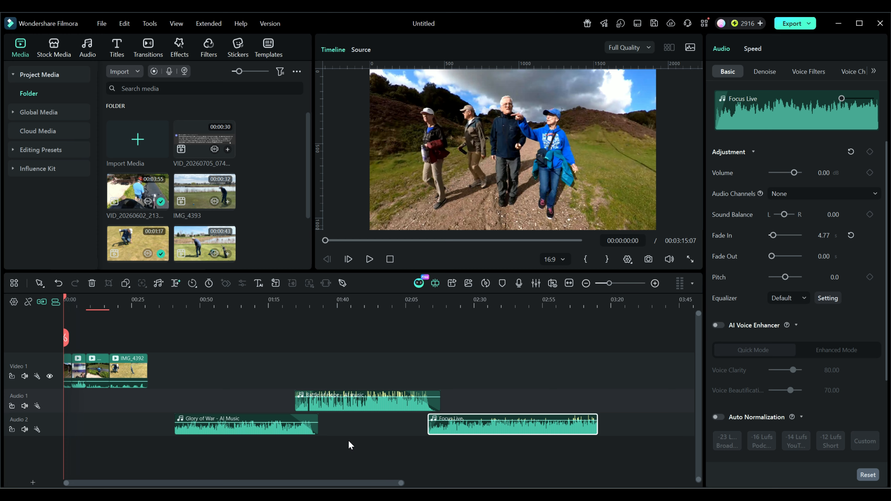
- Undo the fades and clip moves back to the three music clips sitting on one audio track
key("ctrl+z")
key("ctrl+z")
key("ctrl+z")
key("ctrl+z")
key("ctrl+z")
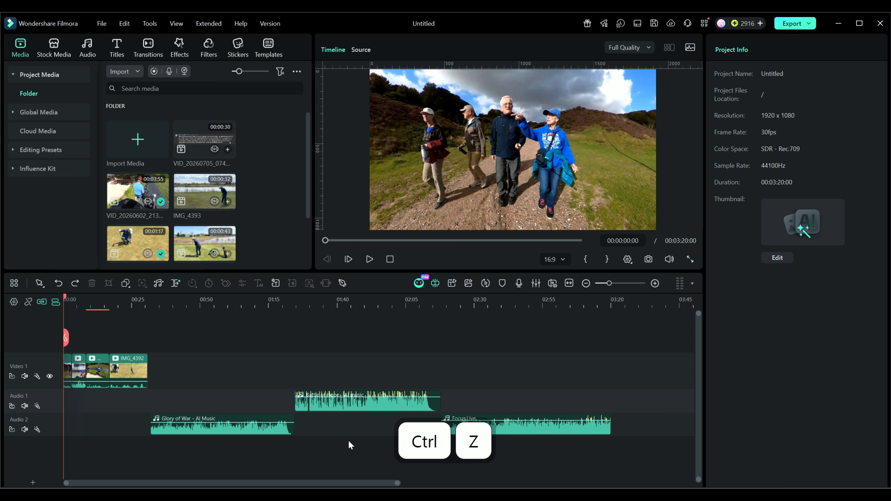
key("ctrl+z")
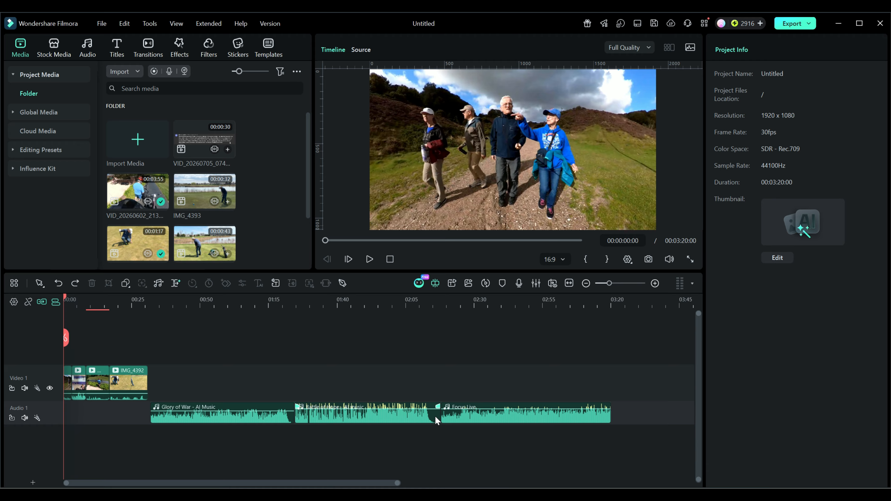
- Trim the quiet endings off Glory of War and Battle of Hope, and close the gaps so all three music clips sit end to end
left_click_drag(435, 420, 427, 422)
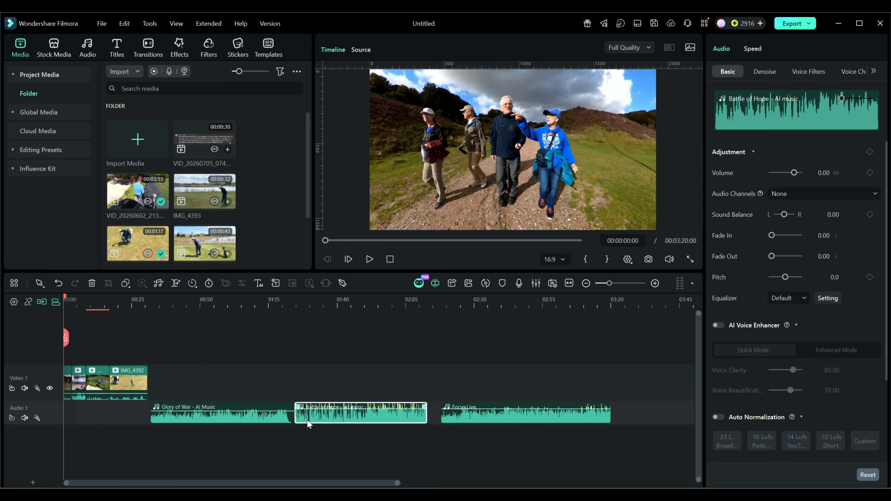
left_click_drag(292, 416, 282, 413)
left_click_drag(402, 417, 390, 417)
left_click_drag(472, 421, 446, 419)
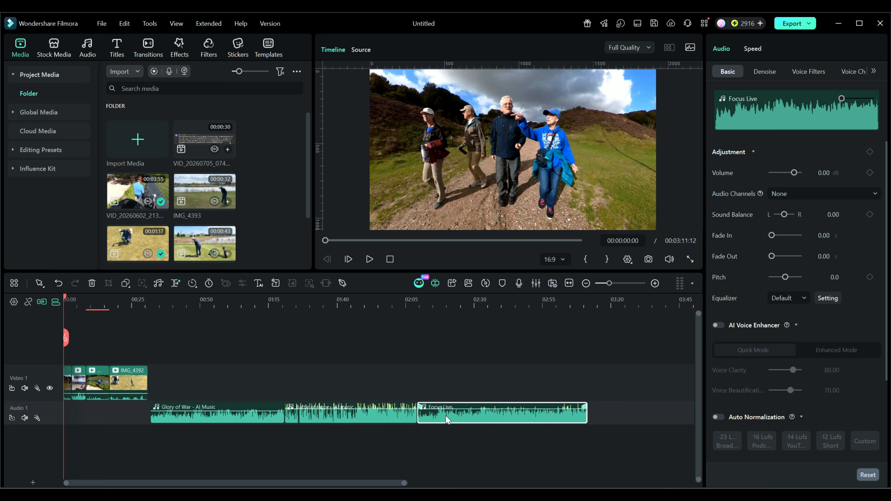
left_click(237, 417)
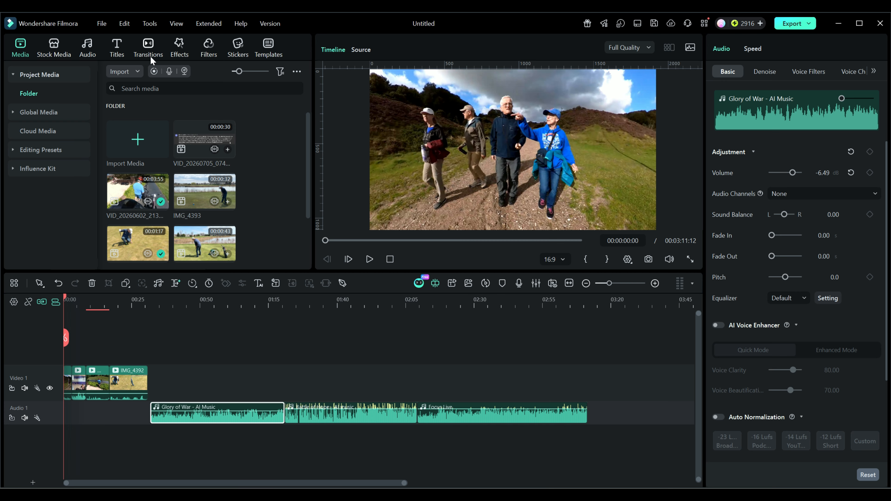
- Show the audio transitions in the transitions library
left_click(151, 49)
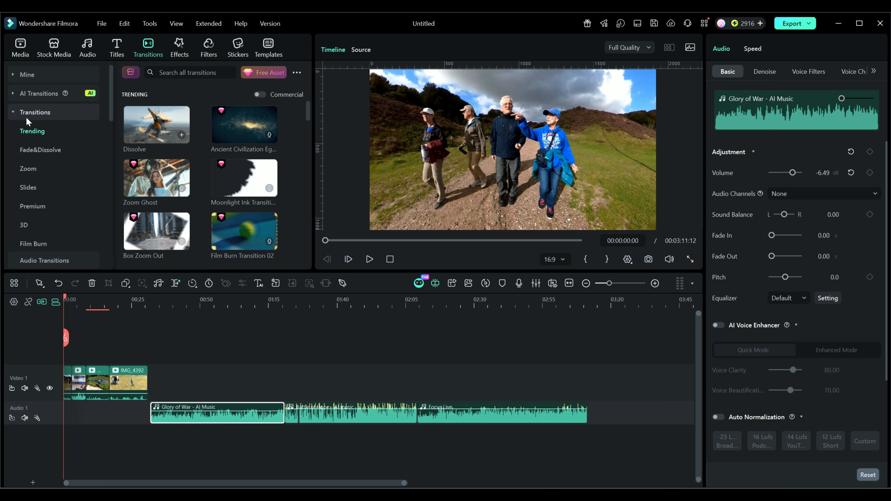
left_click(13, 113)
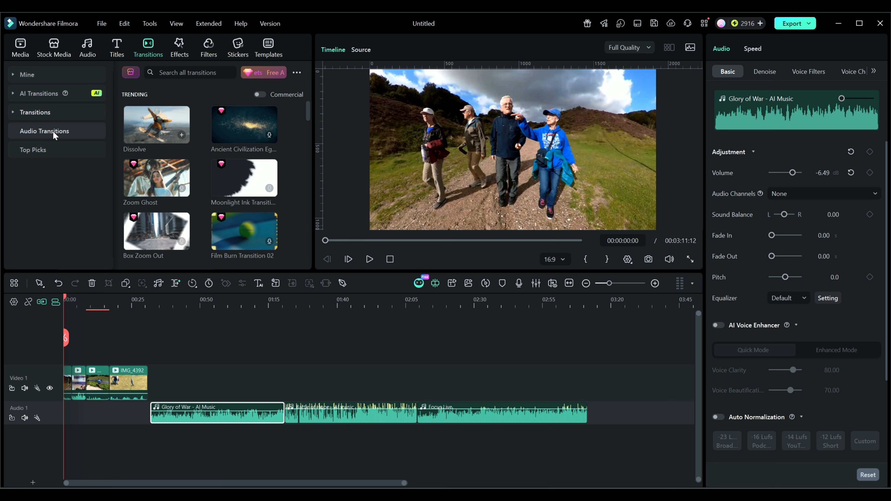
left_click(46, 131)
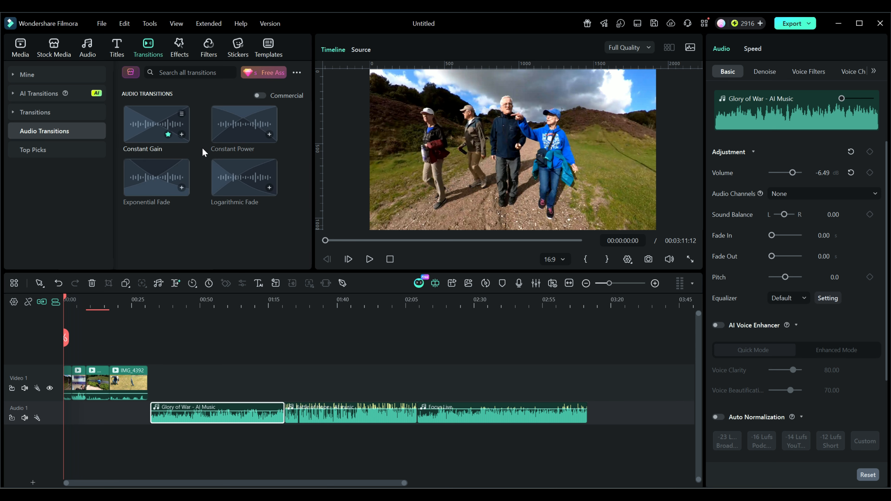
- Play the timeline from about 01:17 across the cut between Glory of War and Battle of Hope
left_click(274, 304)
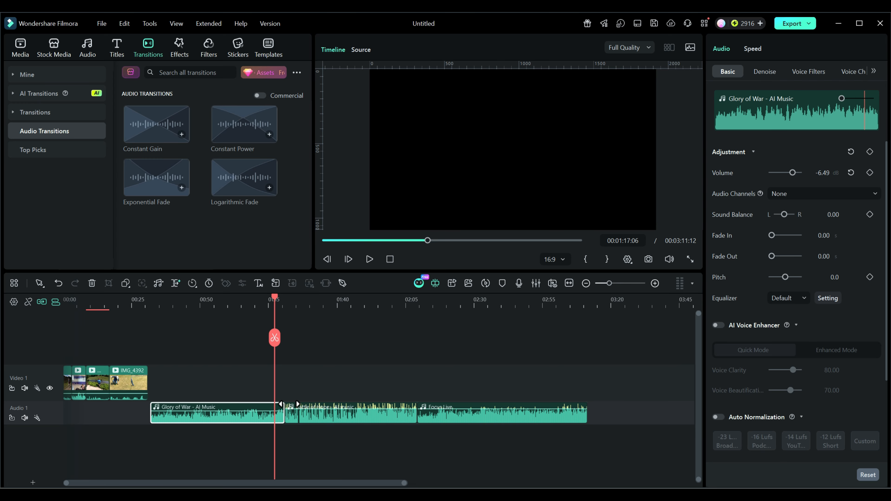
scroll(303, 308, "up", 2)
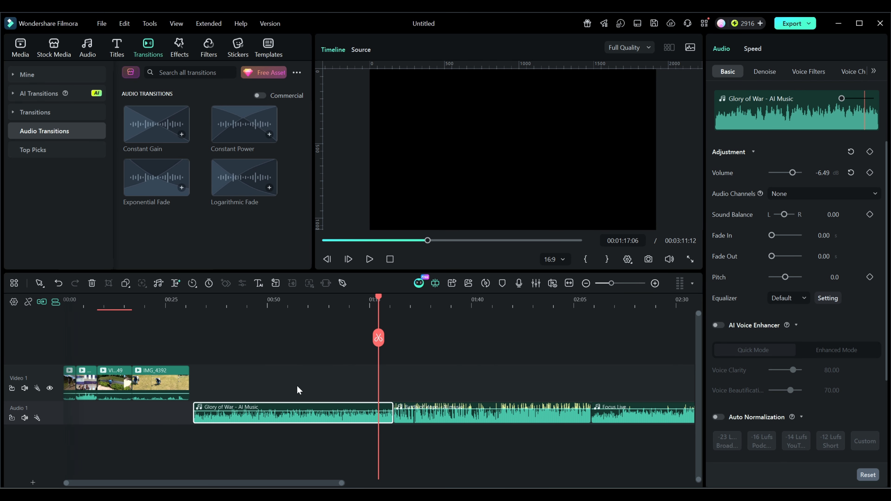
left_click(369, 258)
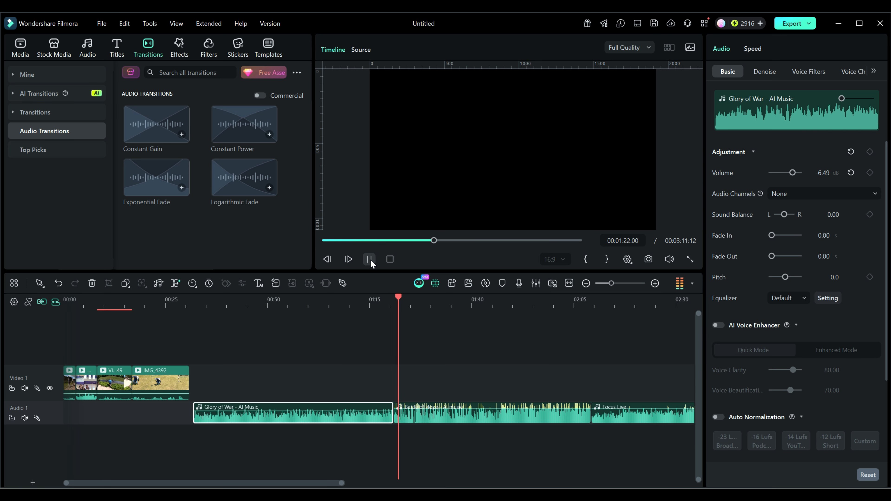
left_click(370, 258)
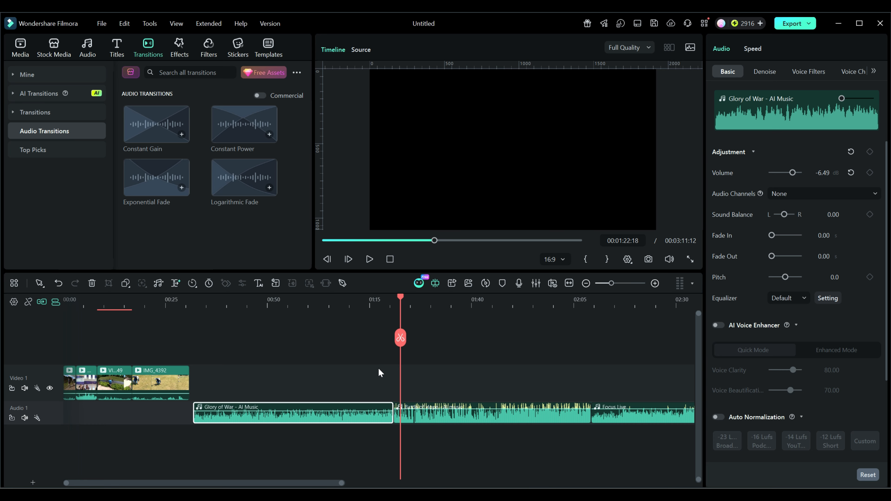
- Select all three music clips and enable Auto Normalization at the -23 LUFS broadcast level
left_click_drag(455, 301, 421, 297)
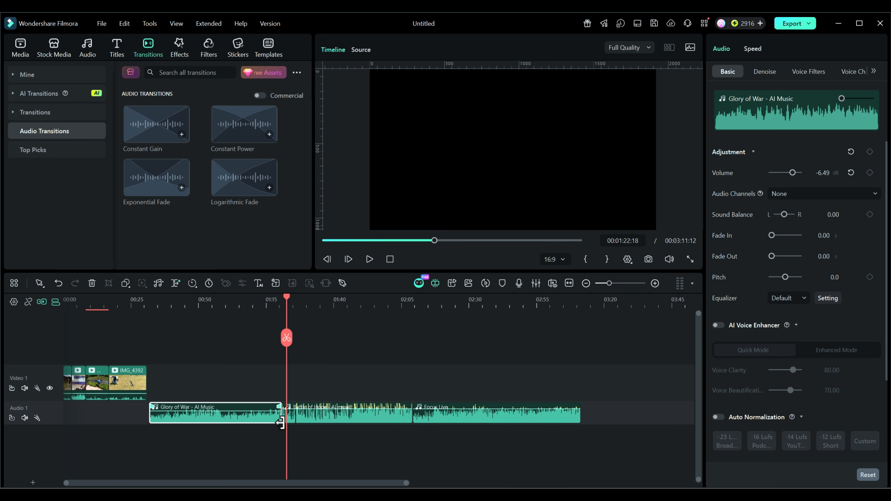
left_click_drag(540, 458, 236, 380)
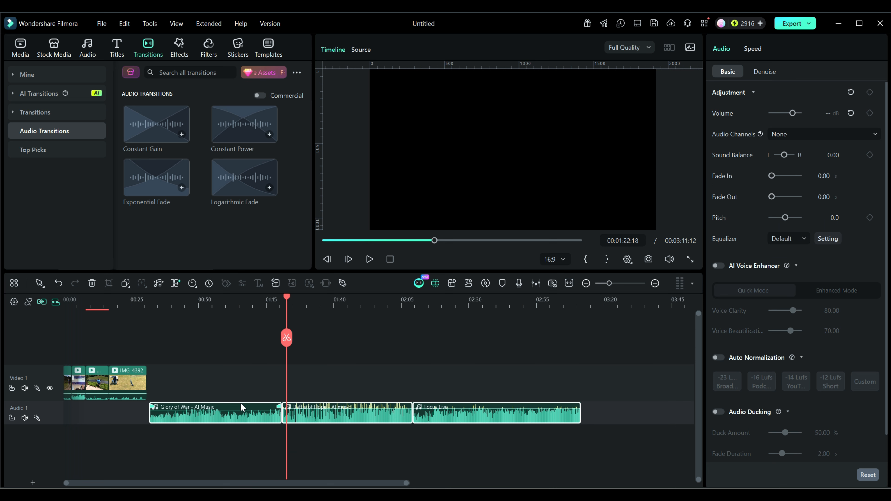
left_click(722, 356)
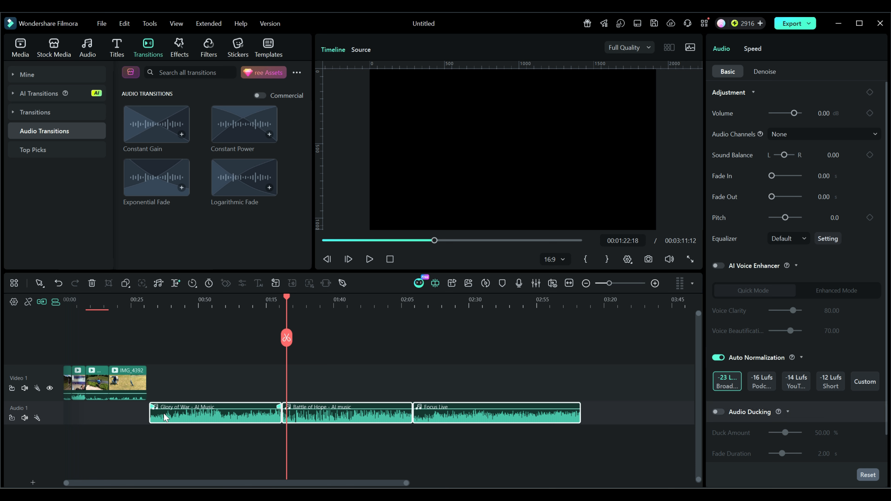
- Play across the cut between Glory of War and Battle of Hope to compare the normalized levels
left_click(269, 301)
left_click(369, 259)
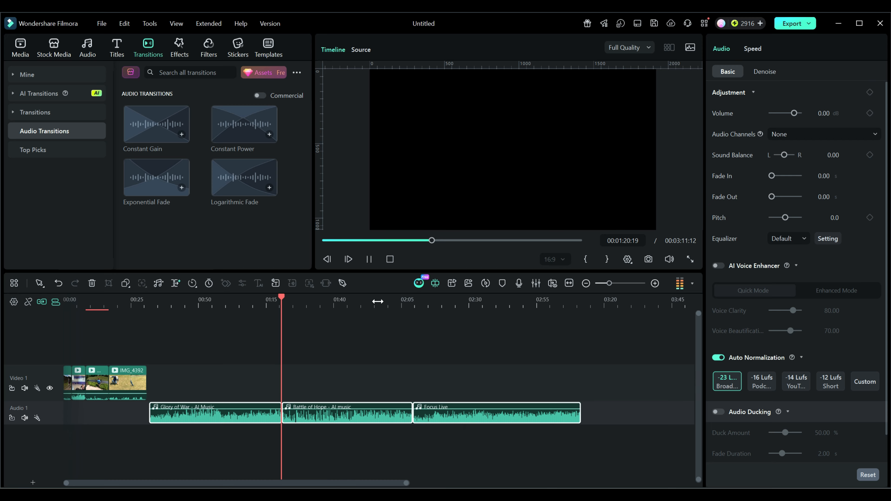
left_click(368, 259)
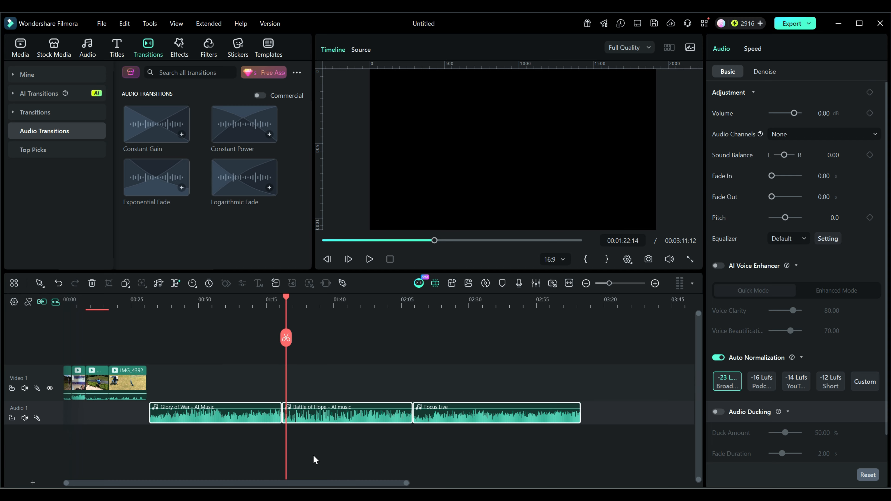
- Add the Constant Gain audio transition at the cut between Glory of War and Battle of Hope
mouse_move(166, 124)
mouse_move(259, 129)
left_click_drag(152, 127, 284, 420)
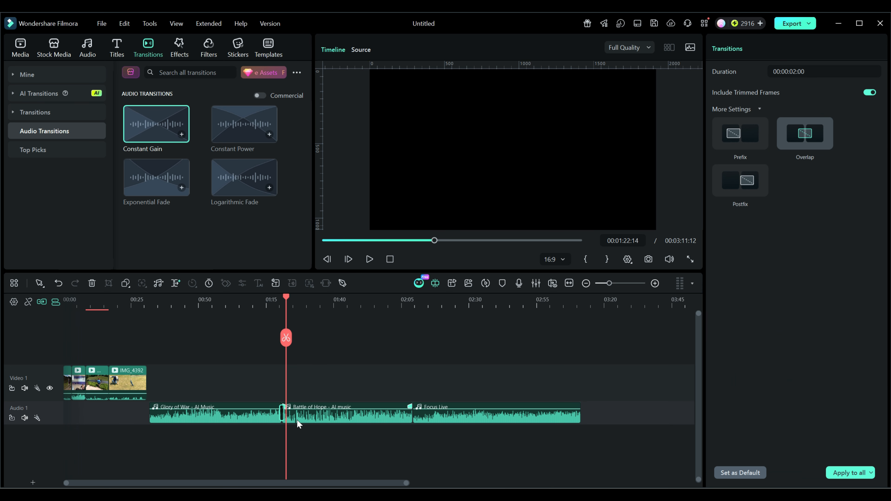
- Play the timeline from just before the Constant Gain transition to hear the crossfade
scroll(302, 308, "up", 2)
scroll(427, 308, "up", 3)
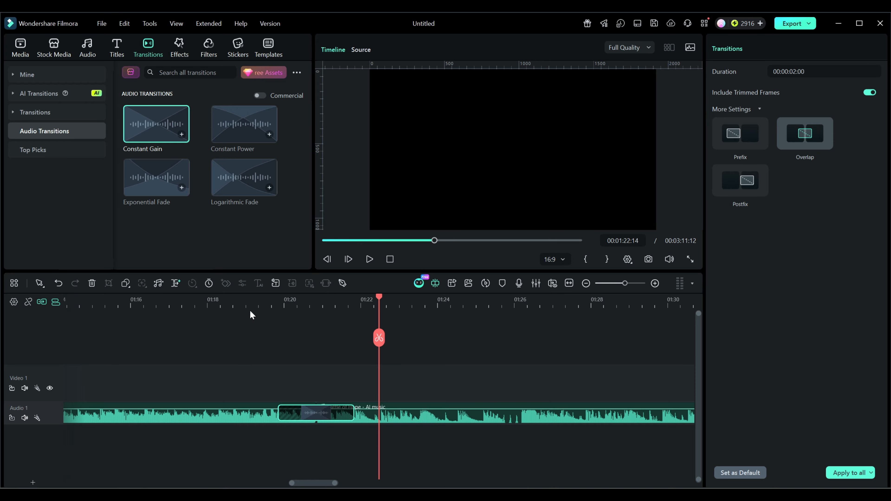
left_click(378, 298)
left_click_drag(322, 296, 273, 295)
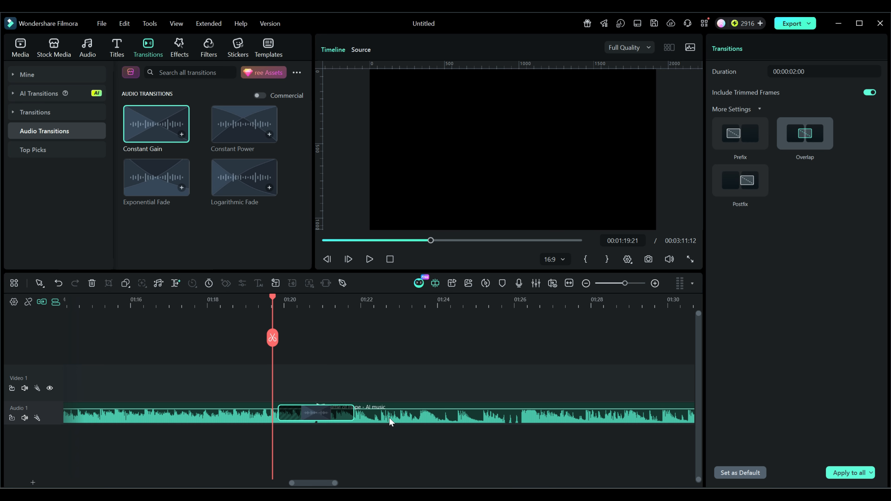
left_click(370, 259)
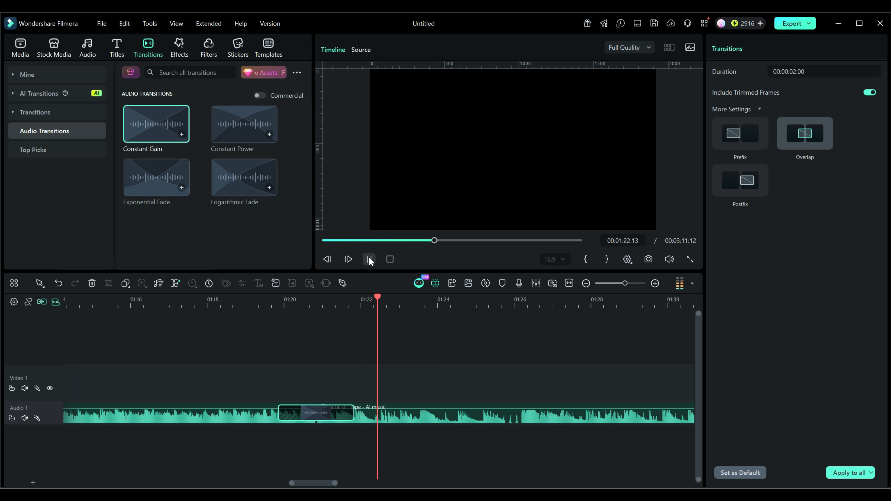
left_click(369, 259)
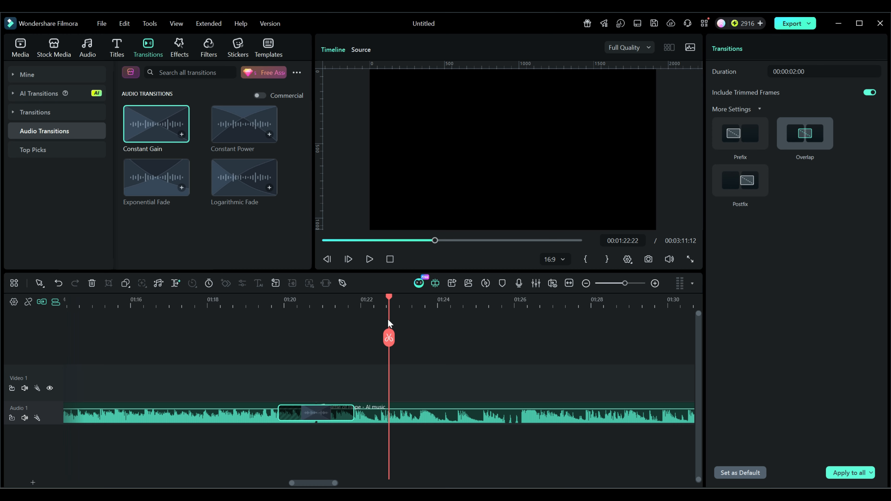
- Raise the volume of Glory of War to 4.86 dB and of Battle of Hope to 6.97 dB
left_click_drag(251, 408, 251, 407)
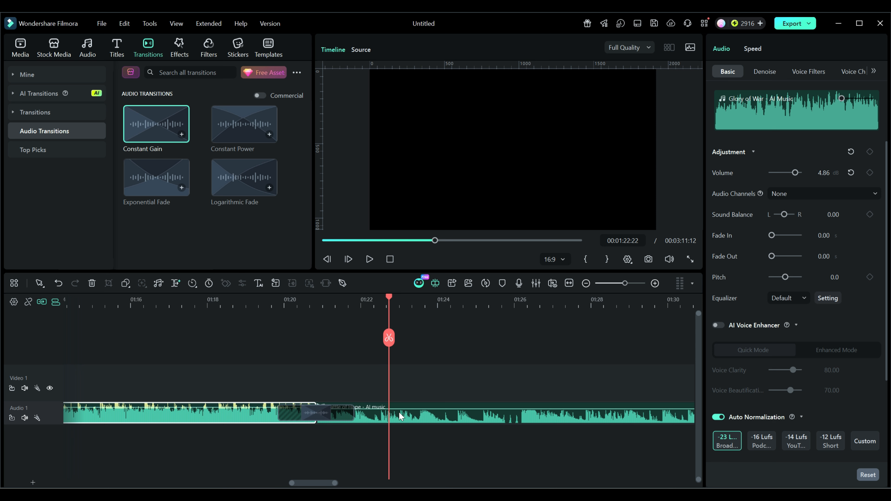
left_click_drag(398, 408, 399, 407)
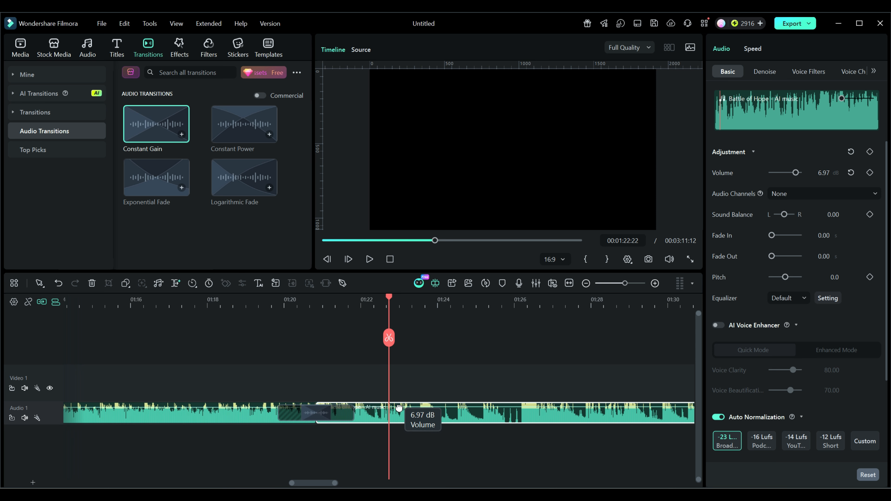
- Replay the Constant Gain crossfade with the raised clip volumes
left_click(275, 302)
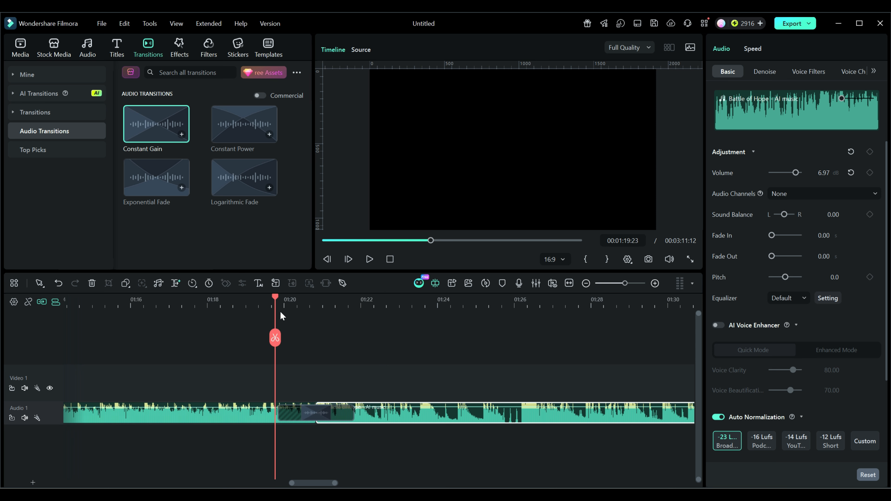
left_click(370, 259)
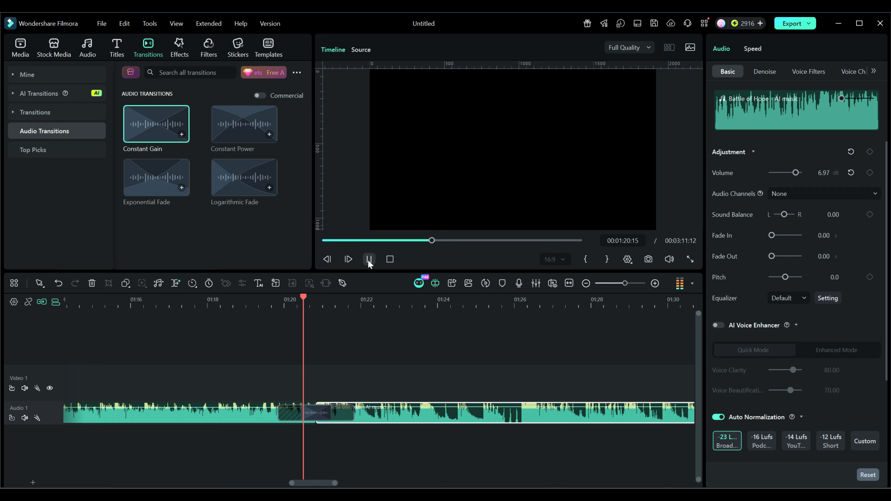
left_click(251, 309)
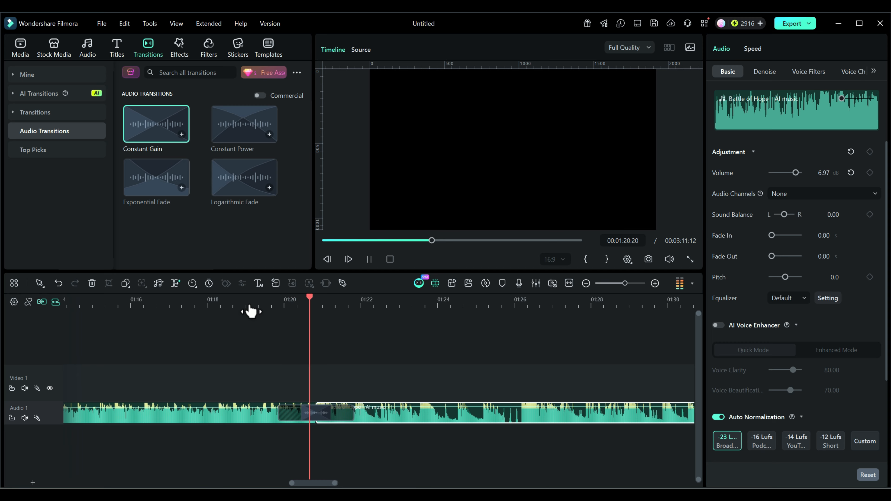
left_click(368, 259)
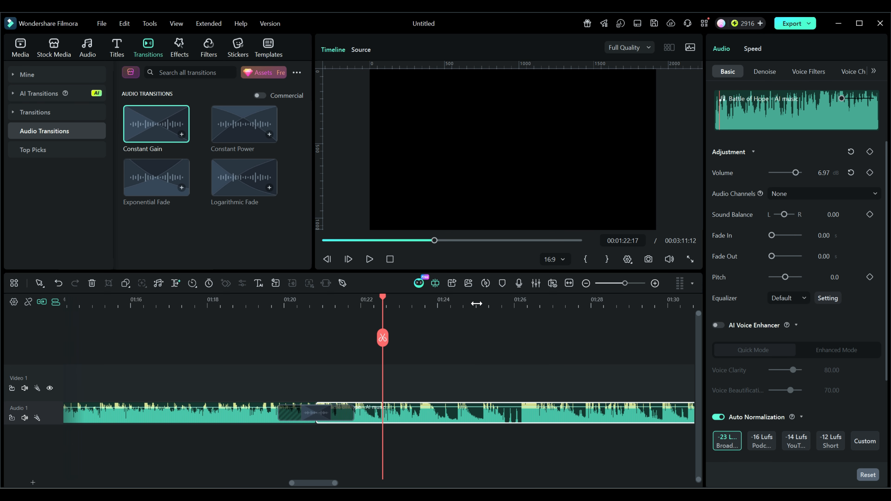
- Return the playhead to the start of the timeline and examine the four video clips and their audio on Video 1
scroll(477, 302, "down", 2)
scroll(372, 296, "down", 2)
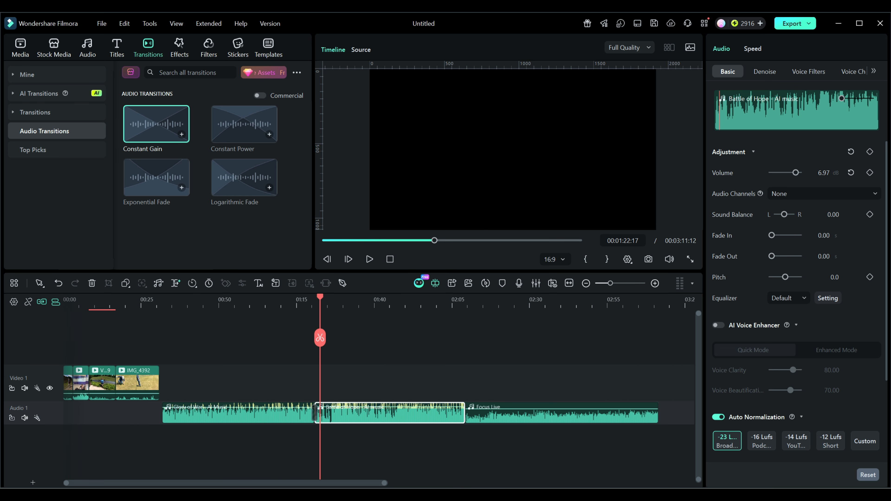
left_click(80, 299)
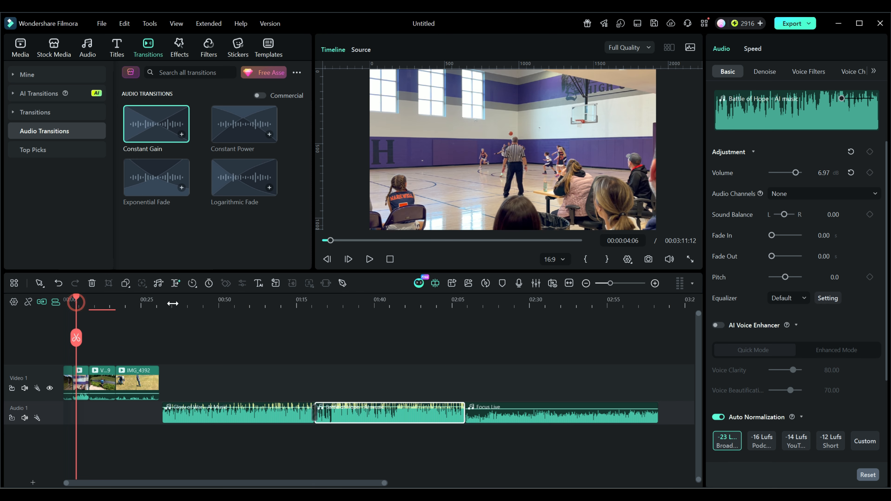
left_click(390, 259)
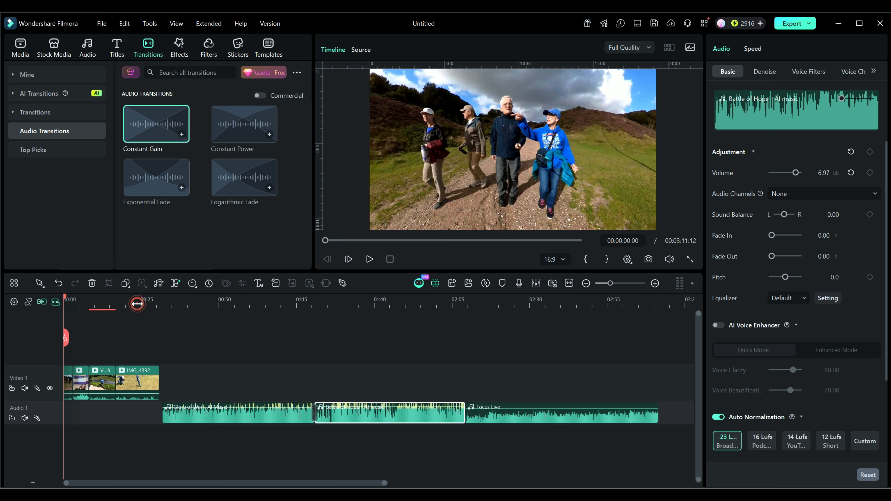
scroll(135, 304, "up", 3)
mouse_move(189, 397)
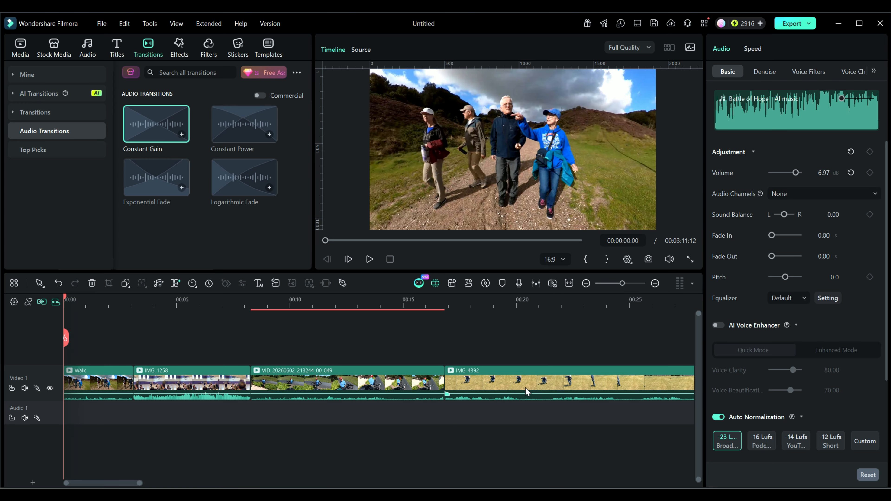
scroll(460, 304, "down", 1)
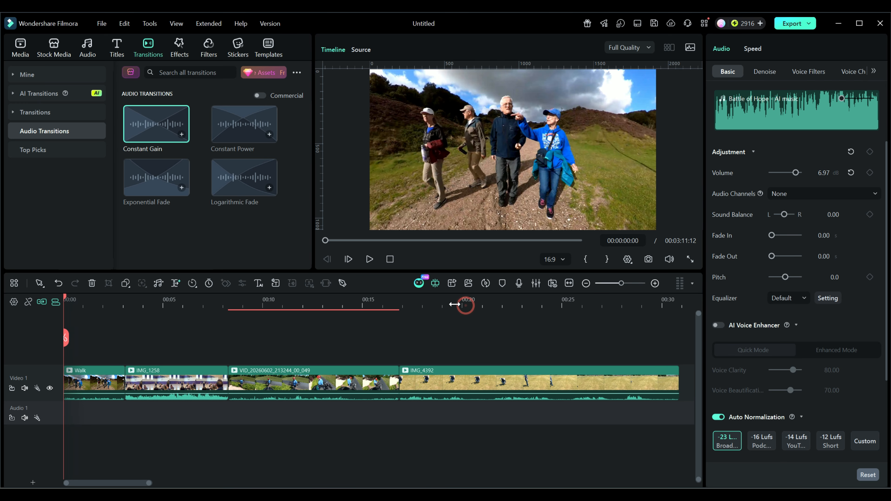
scroll(454, 304, "down", 1)
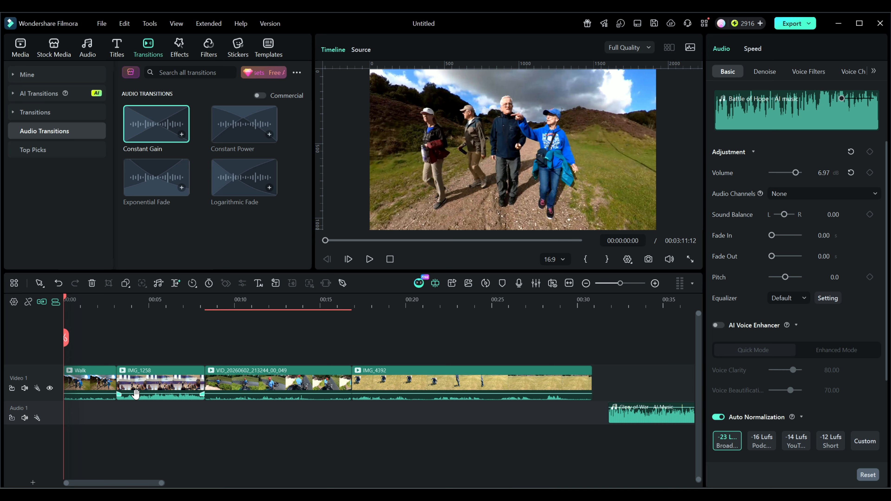
left_click(369, 259)
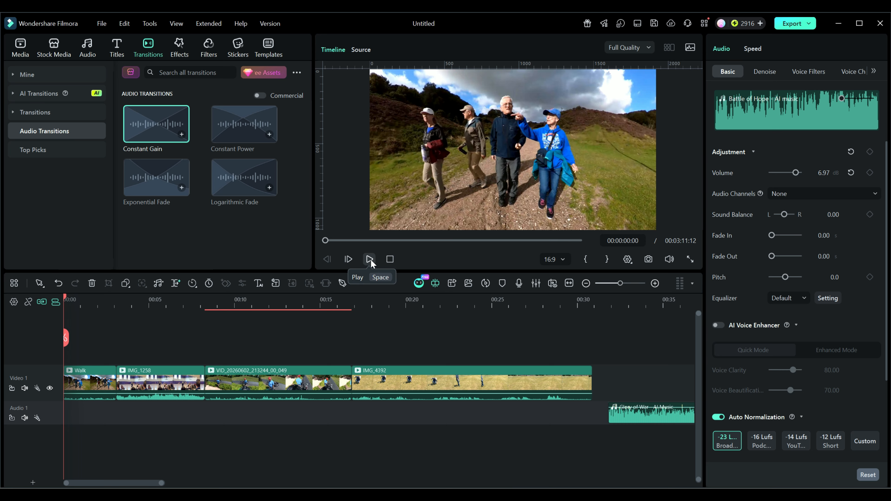
- Trim about 2 seconds off the end of IMG_1258 and play the video clips from the start
left_click(199, 390)
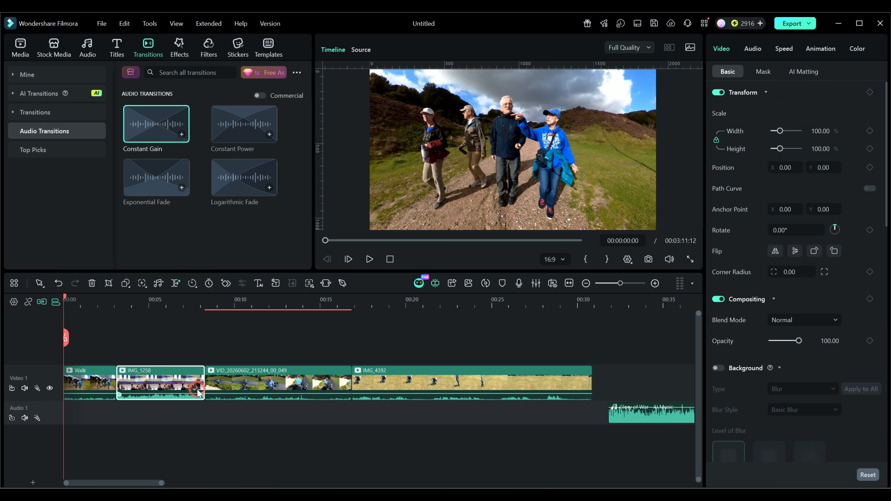
left_click_drag(200, 384, 171, 385)
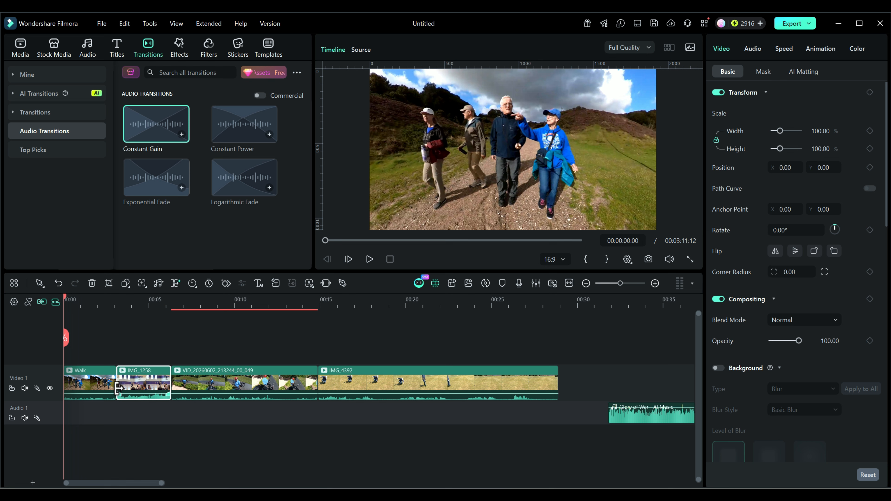
left_click(369, 259)
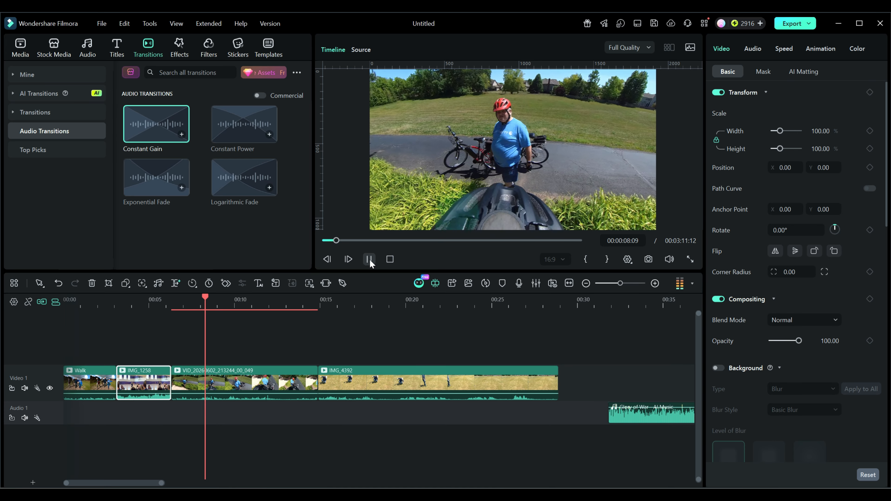
left_click(369, 259)
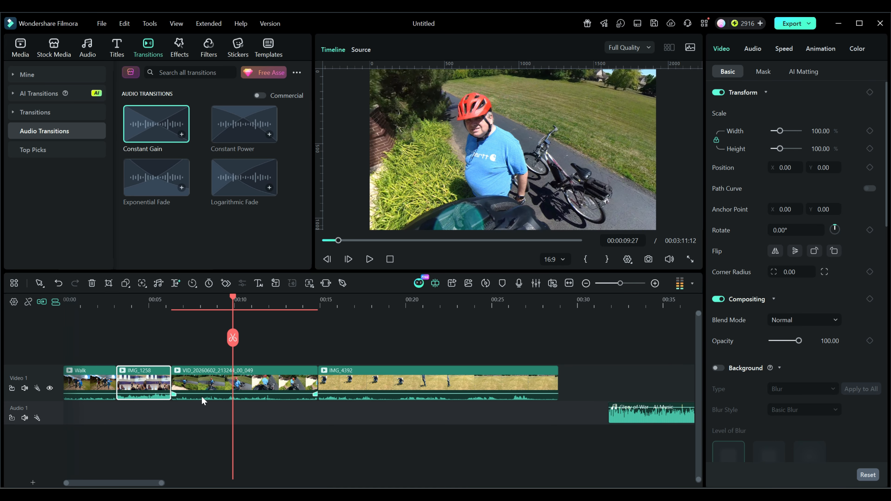
- Trim about 1.5 seconds off the start of VID_20260602_213244_00_049 and return the playhead to the start of the timeline
left_click(202, 386)
left_click_drag(173, 384, 200, 384)
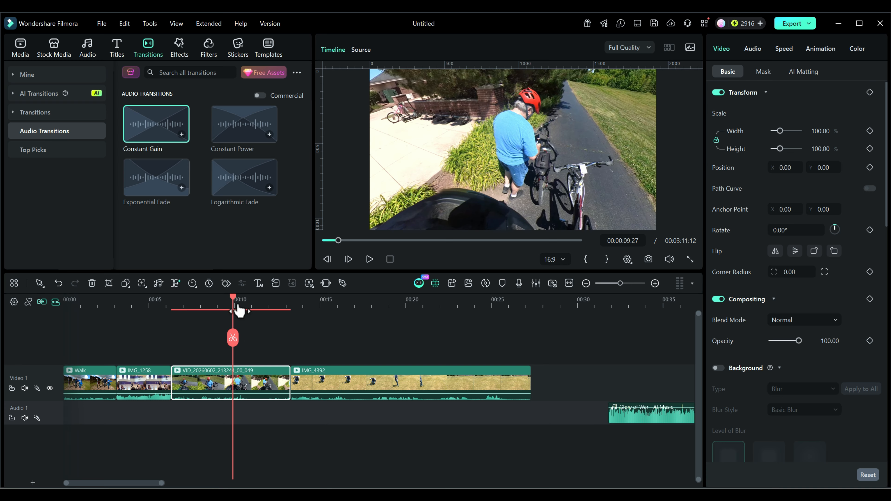
left_click_drag(232, 297, 64, 299)
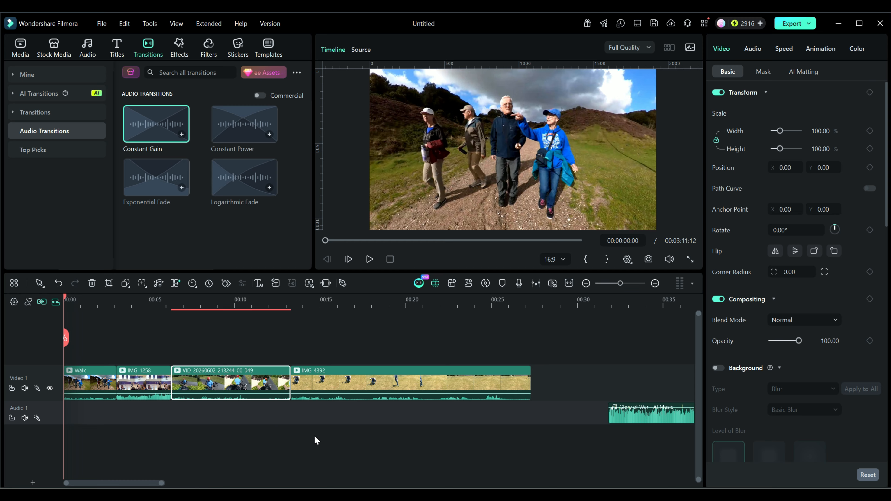
- Turn on Auto Normalization at -23 LUFS for all four video clips together and play them from the start
left_click_drag(414, 459, 87, 336)
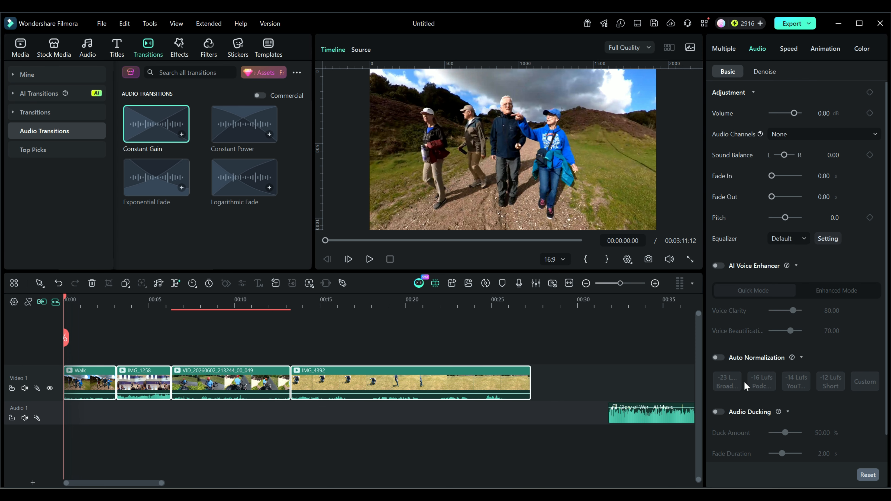
left_click(719, 357)
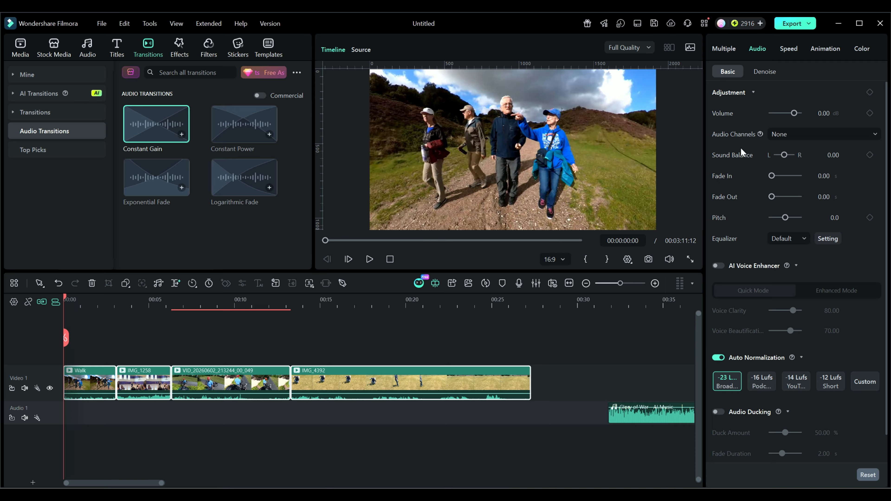
left_click(369, 260)
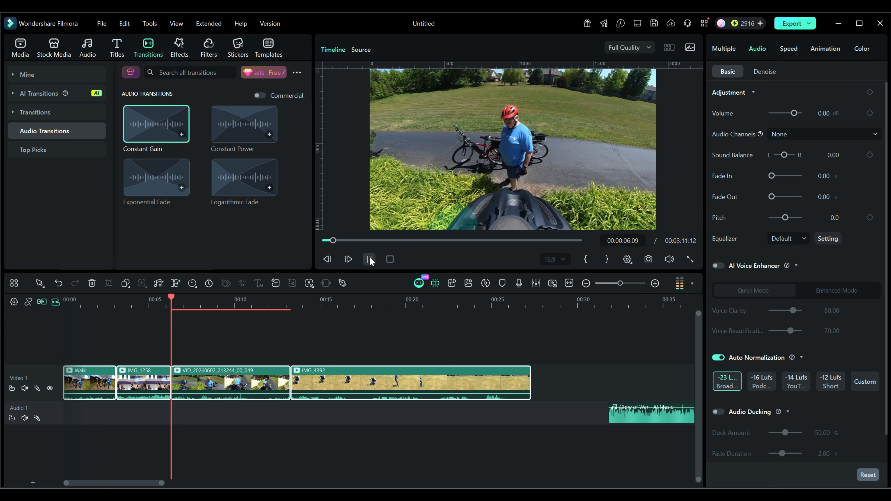
left_click(369, 260)
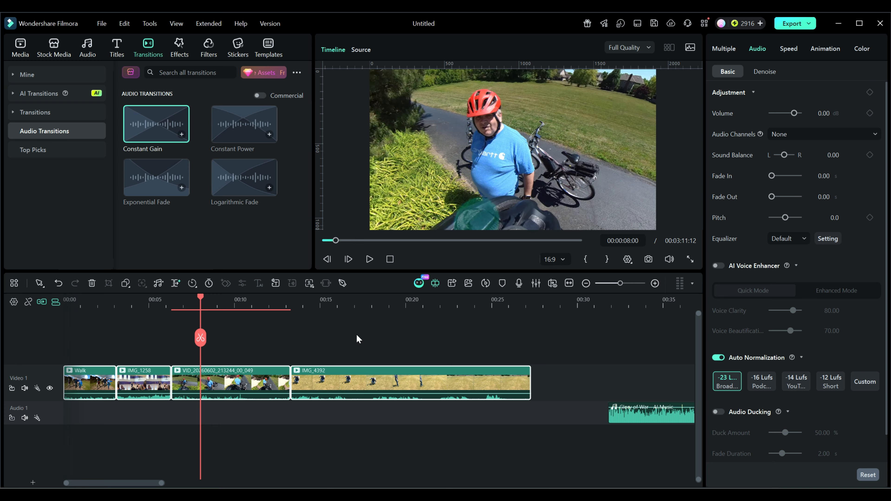
- Raise the volume of the four video clips to 3.85 dB and replay them from the start
left_click_drag(794, 114, 795, 114)
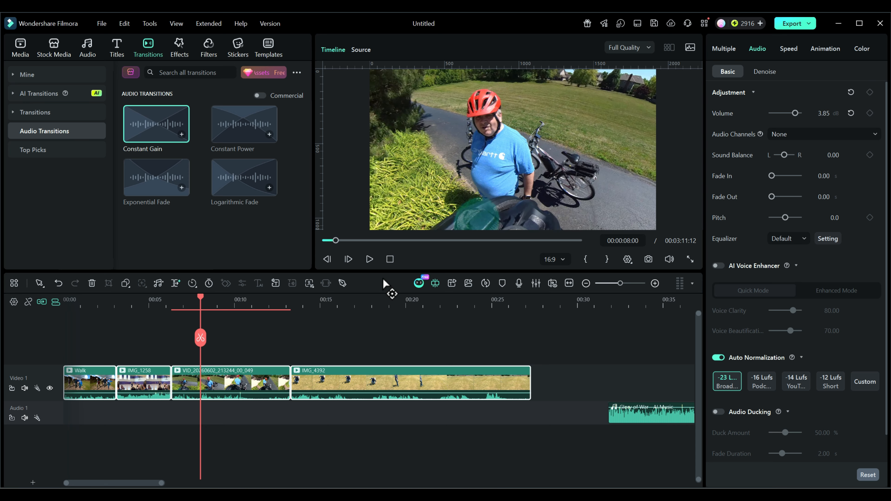
left_click(389, 258)
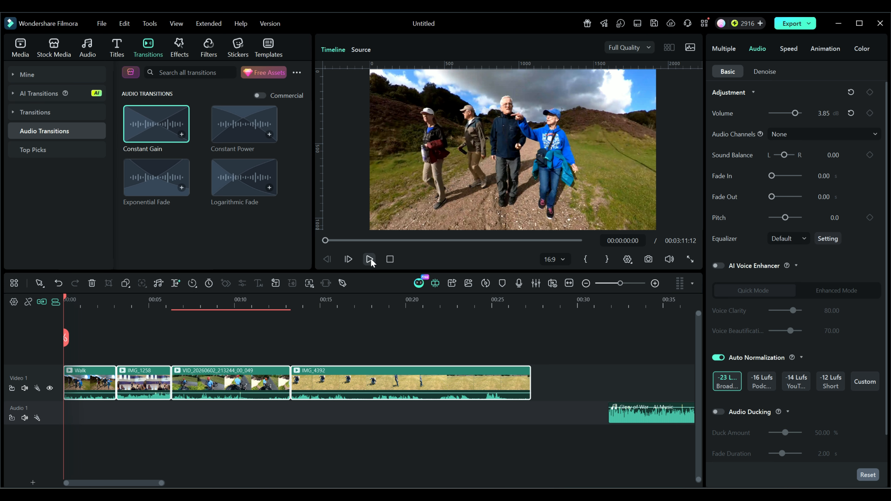
left_click(370, 259)
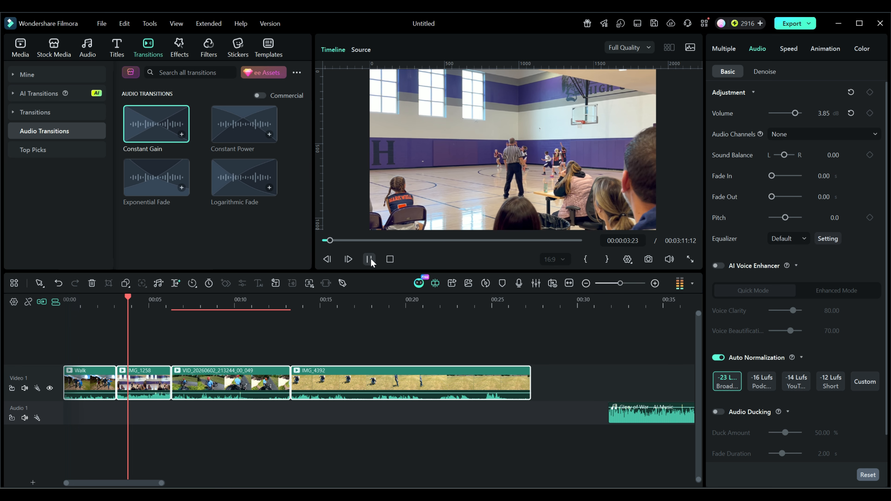
left_click(370, 259)
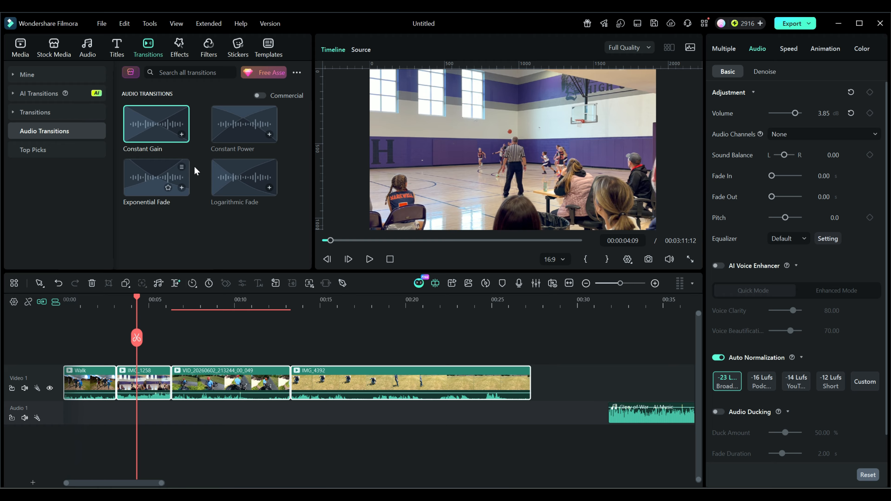
- Add the Dissolve transition at the three cuts between the video clips on Video 1
left_click(24, 112)
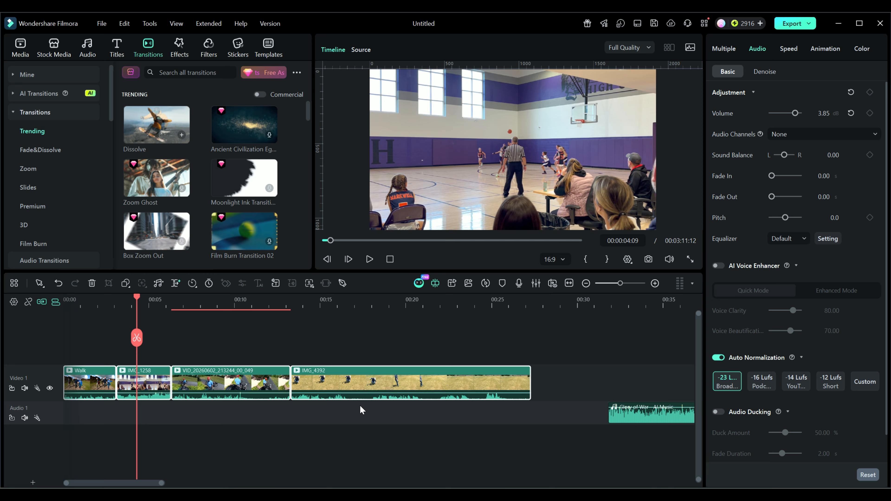
key("ctrl")
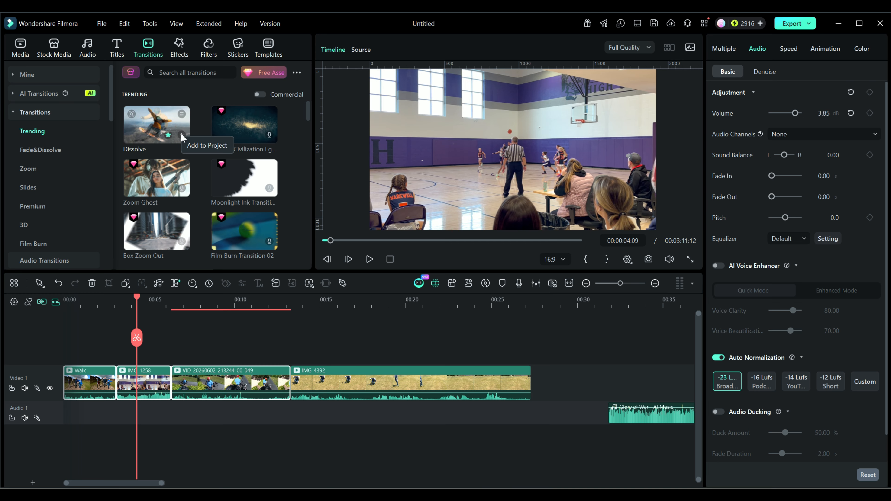
left_click_drag(182, 137, 101, 390)
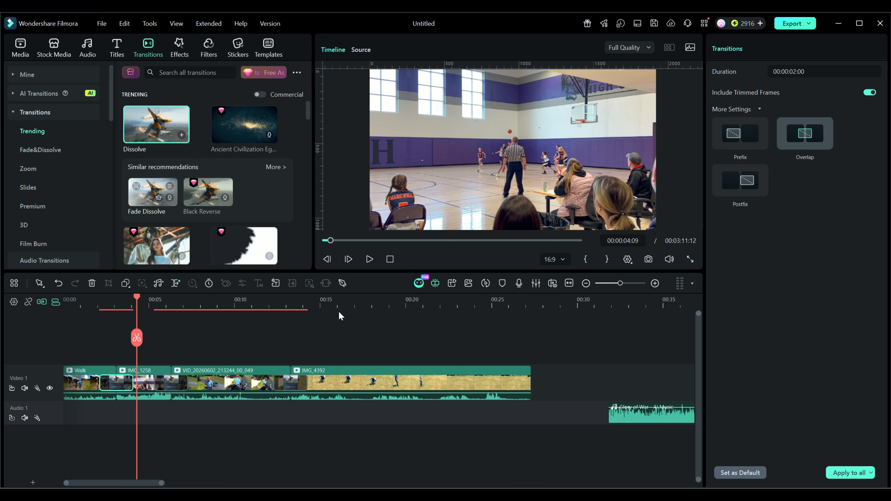
- Play the Dissolve between Walk and IMG_1258 from the start, and place the playhead inside it to check its details
left_click(388, 259)
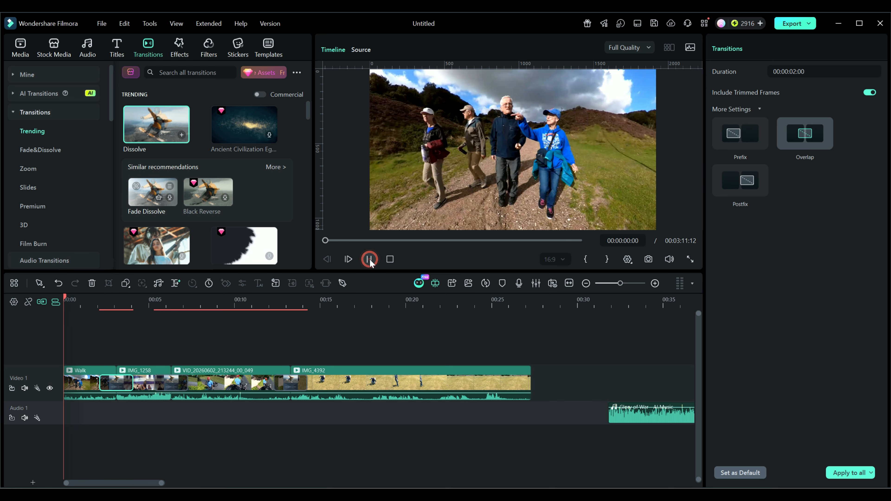
left_click(368, 260)
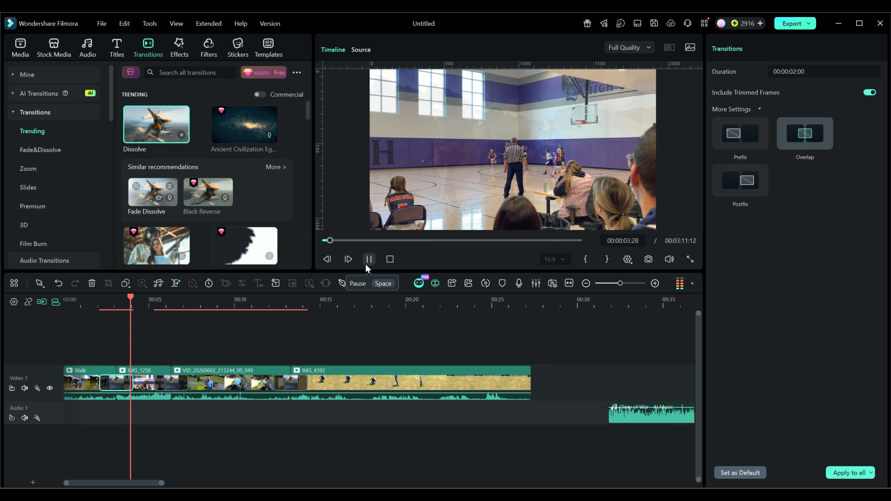
left_click(366, 267)
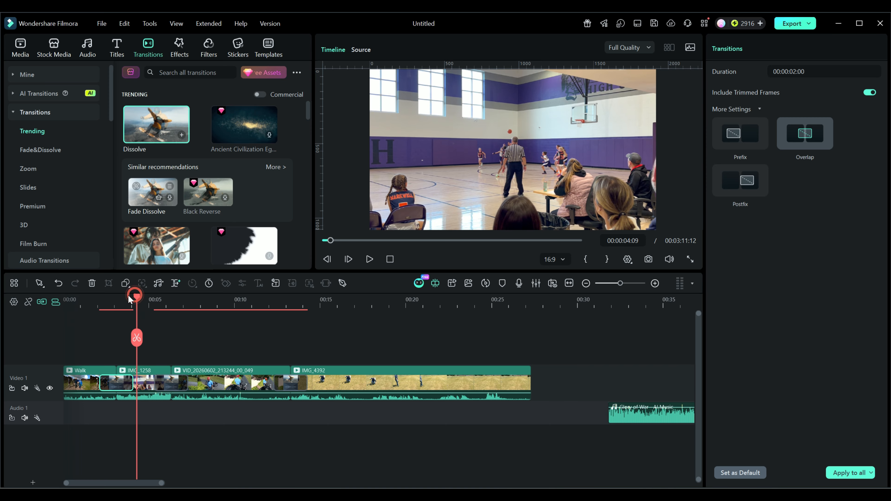
left_click_drag(137, 298, 110, 298)
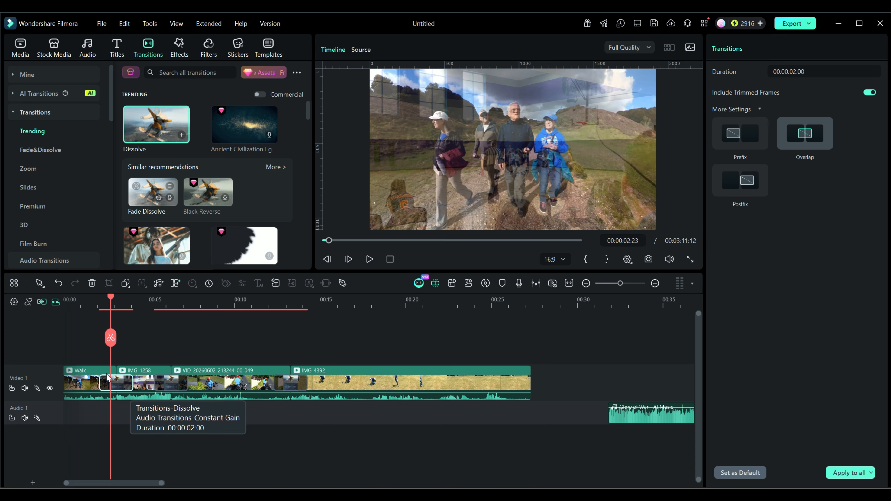
- Show the audio transitions and pick Constant Gain
left_click(13, 113)
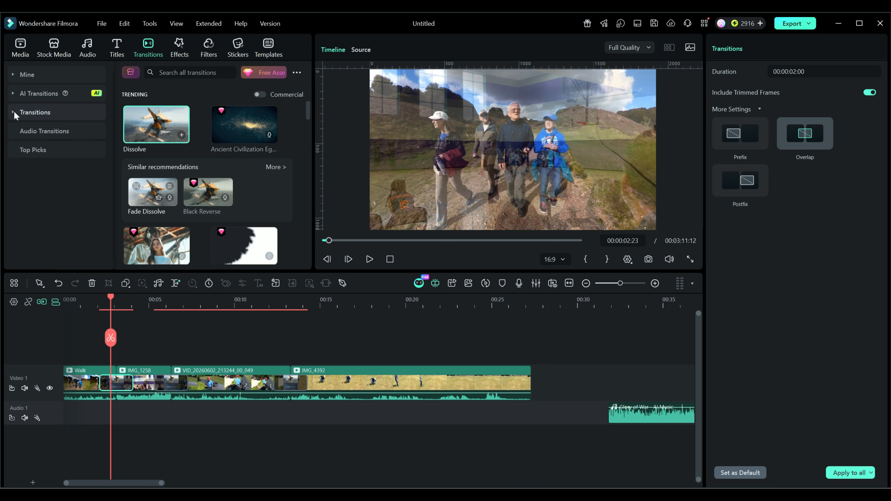
left_click(44, 133)
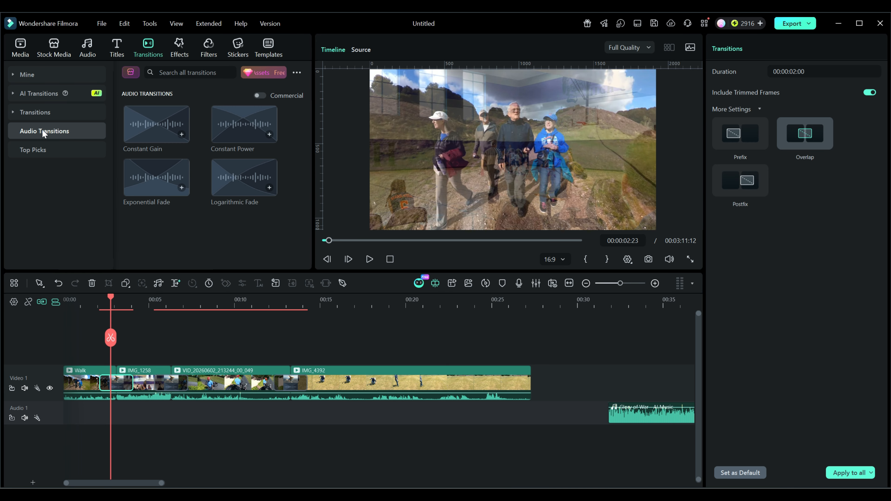
left_click_drag(165, 127, 103, 434)
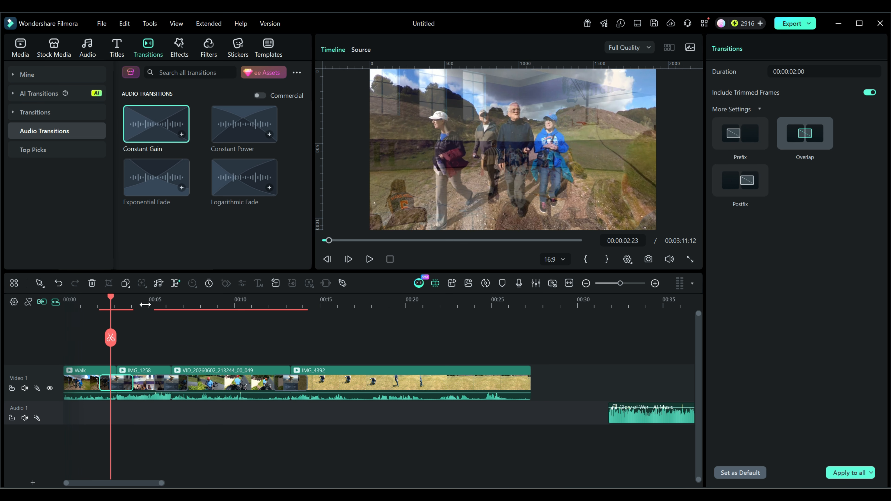
- Replay the transition between Walk and IMG_1258 to check its picture and audio crossfade
scroll(145, 304, "up", 5)
scroll(271, 309, "down", 1)
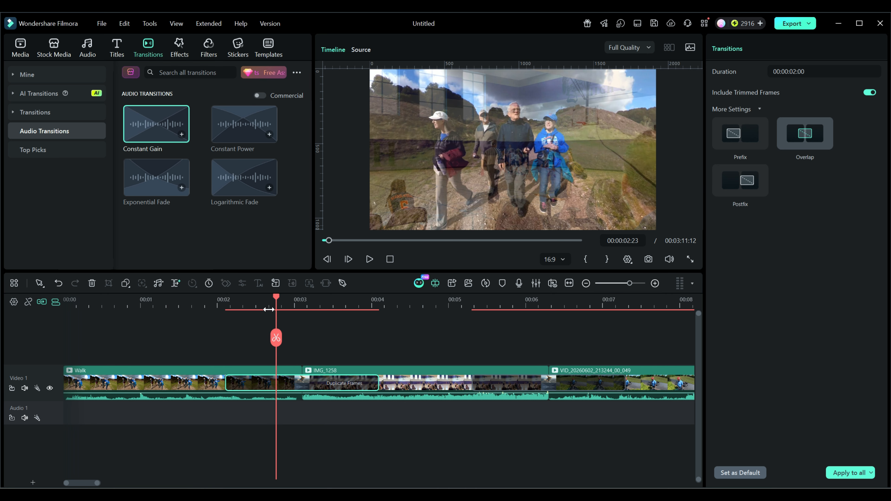
left_click(370, 258)
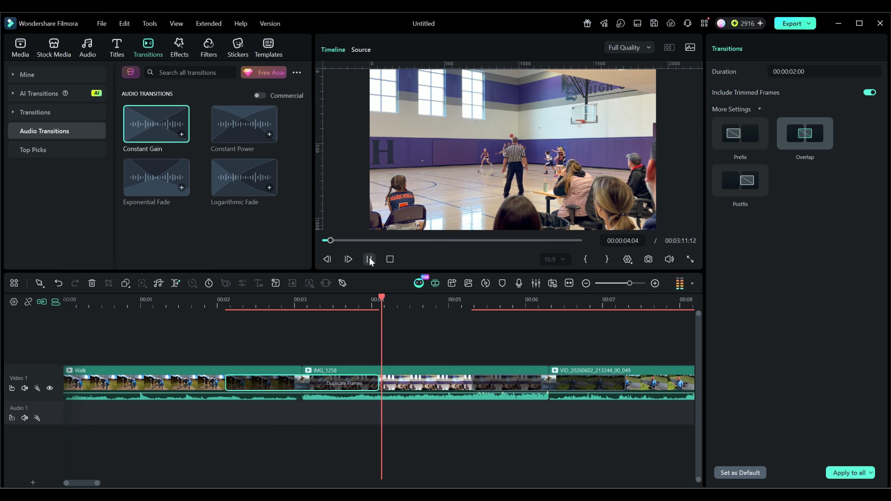
left_click(390, 260)
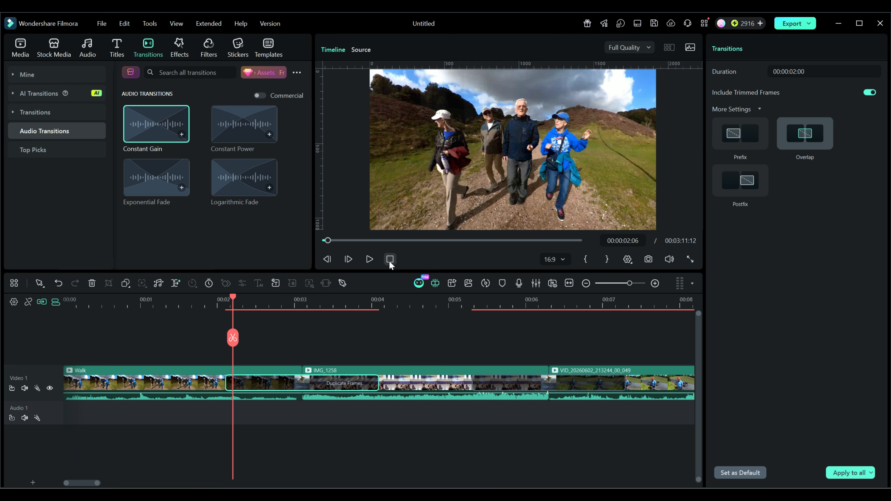
left_click(369, 259)
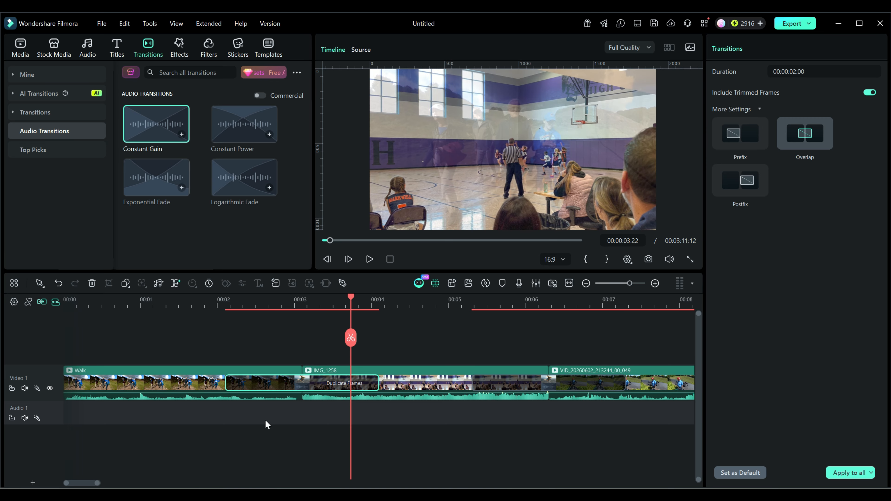
- Detach the audio of all four video clips on Video 1 onto Audio 1
scroll(445, 307, "down", 4)
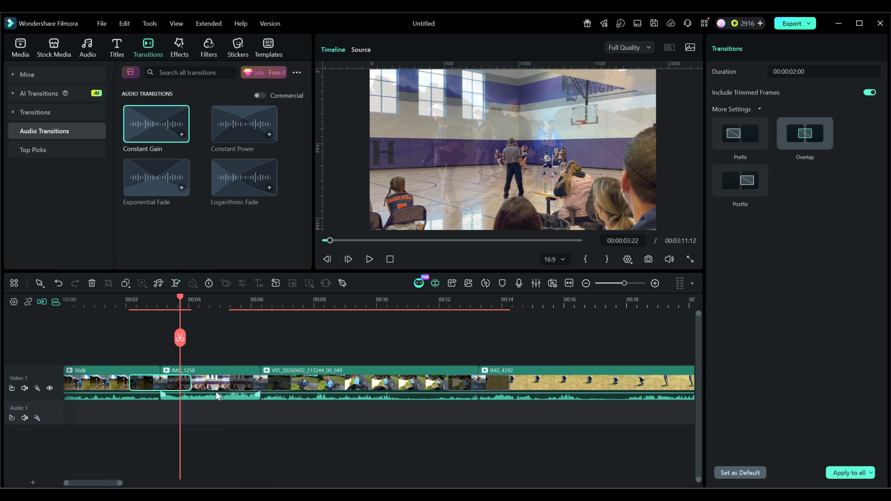
left_click(95, 383)
right_click(96, 383)
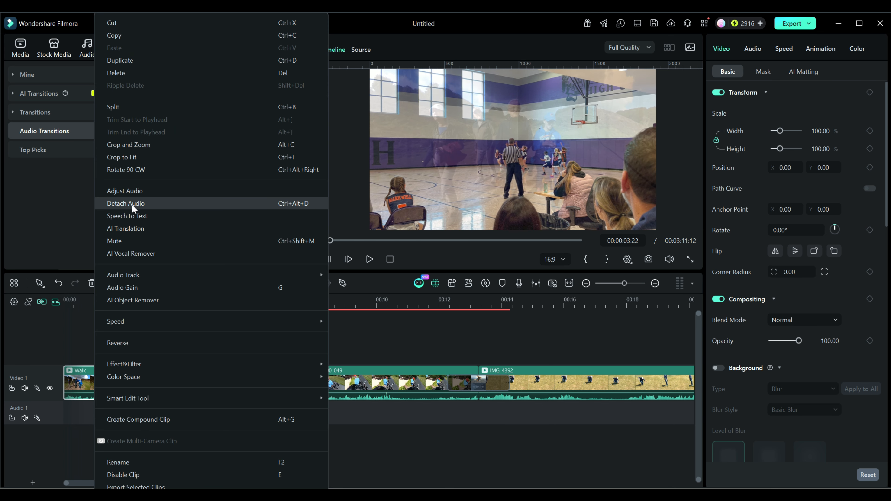
left_click(393, 445)
left_click_drag(609, 469, 56, 345)
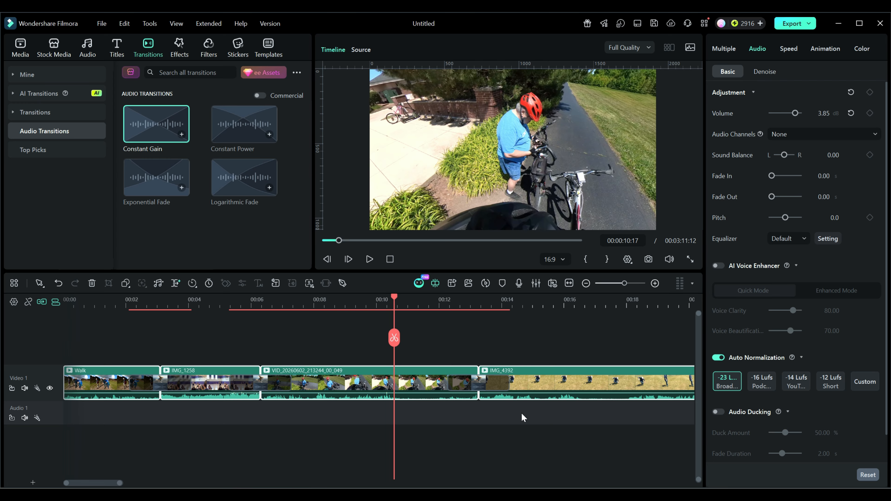
right_click(523, 378)
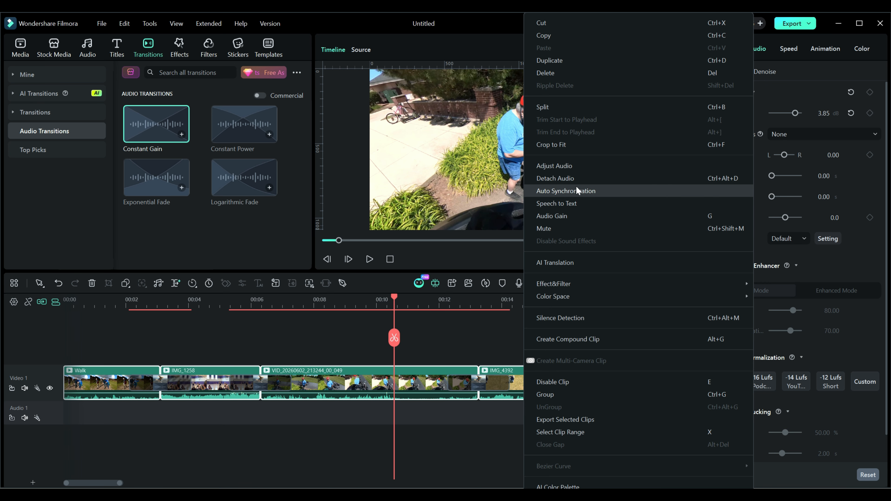
left_click(562, 179)
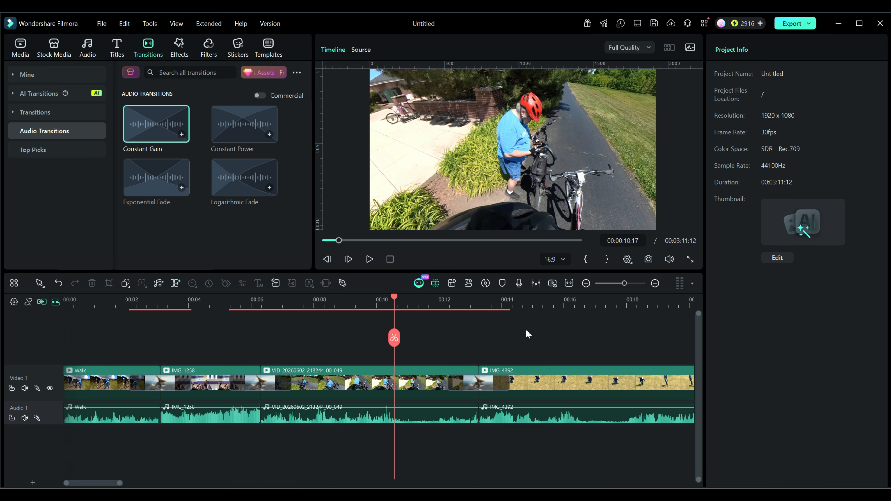
- Apply the Constant Gain transition at the three cuts between the detached audio clips on Audio 1
left_click_drag(498, 303, 458, 304)
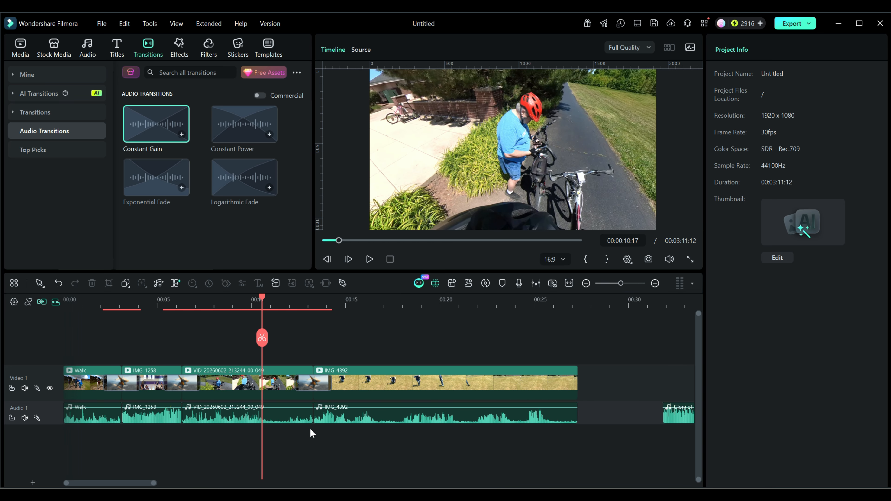
mouse_move(350, 304)
left_mouse_down()
mouse_move(432, 305)
mouse_move(357, 303)
left_mouse_up()
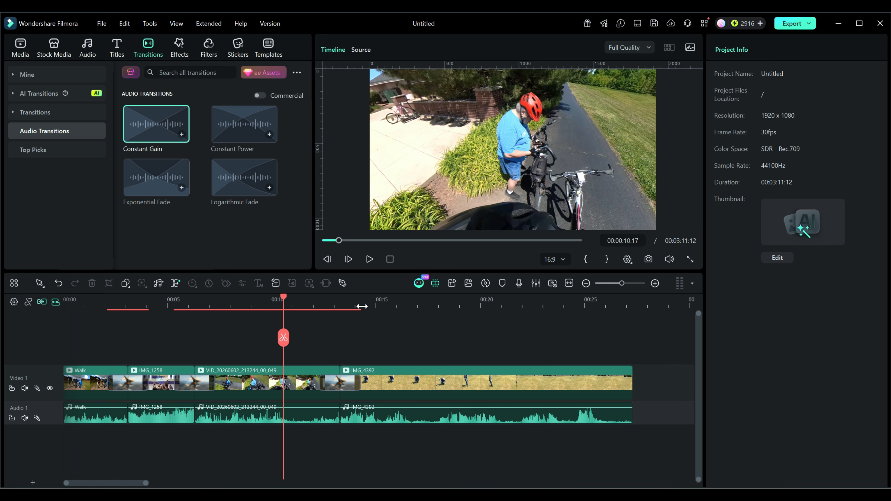
left_click_drag(495, 459, 88, 400)
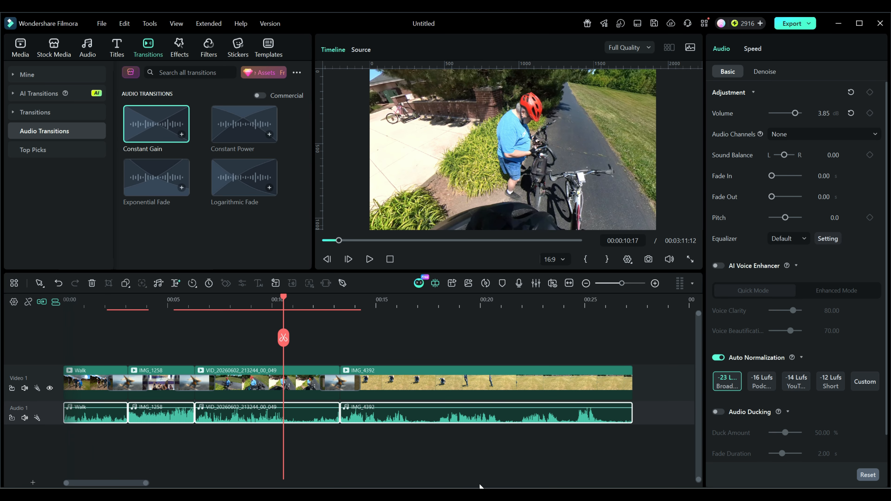
left_click(506, 418, "ctrl")
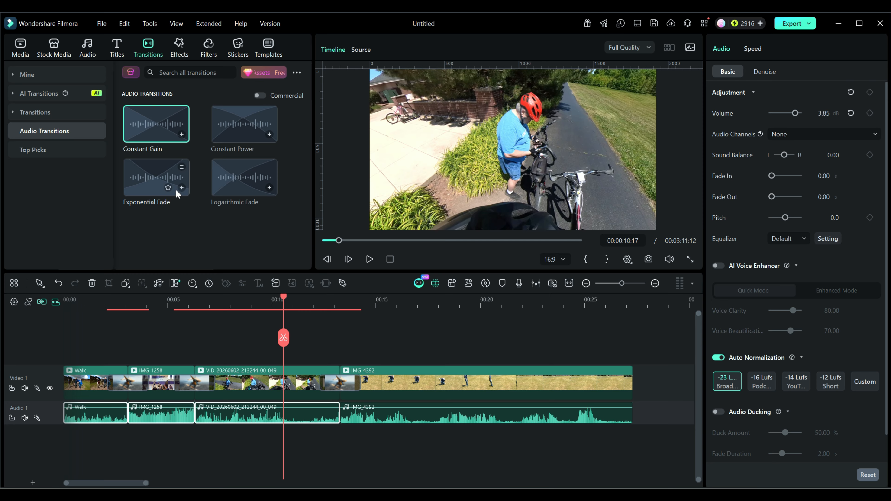
left_click(182, 134)
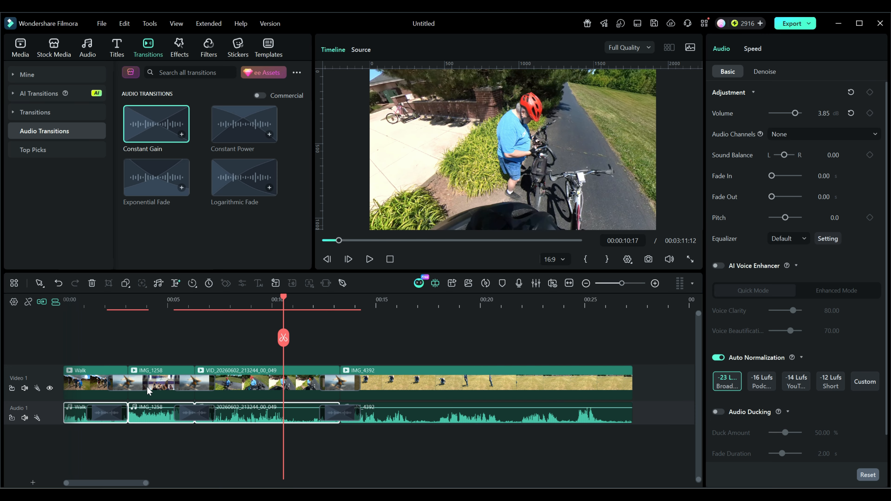
- Hide the Video 1 track and shift the first Constant Gain transition so it overlaps the cut between Walk and IMG_1258
left_click_drag(463, 352, 599, 374)
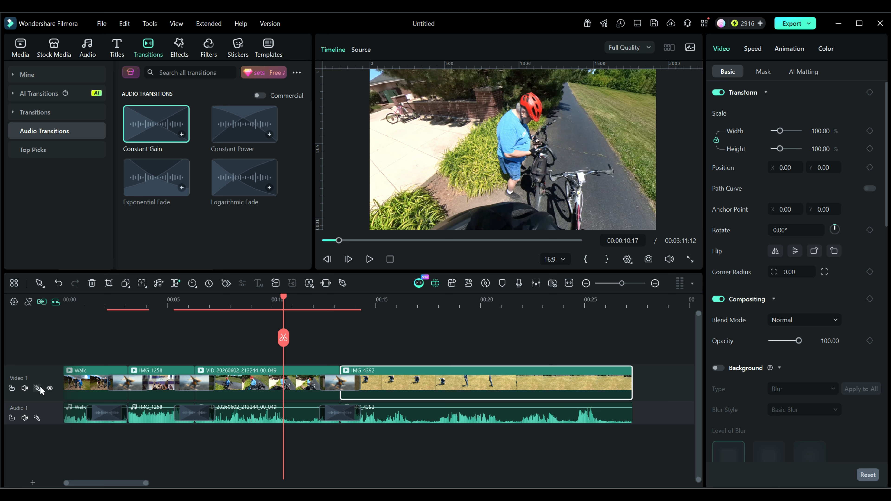
left_click(50, 389)
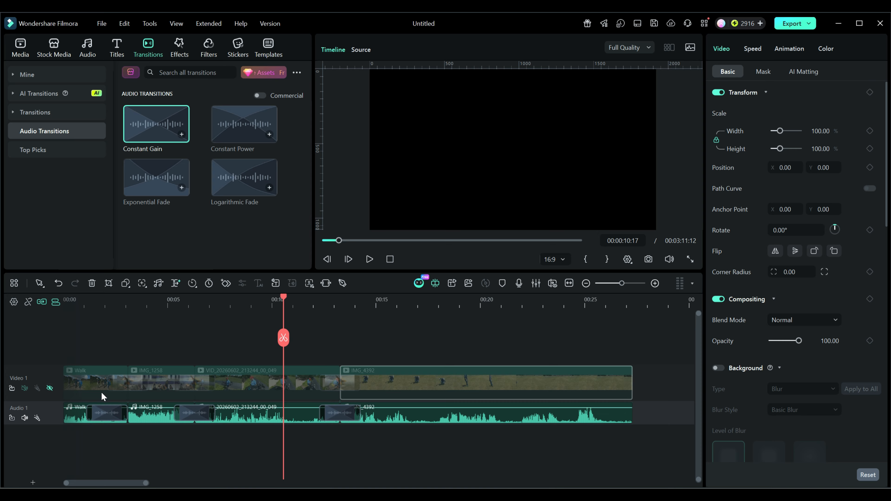
left_click(99, 411)
left_click_drag(99, 411, 117, 417)
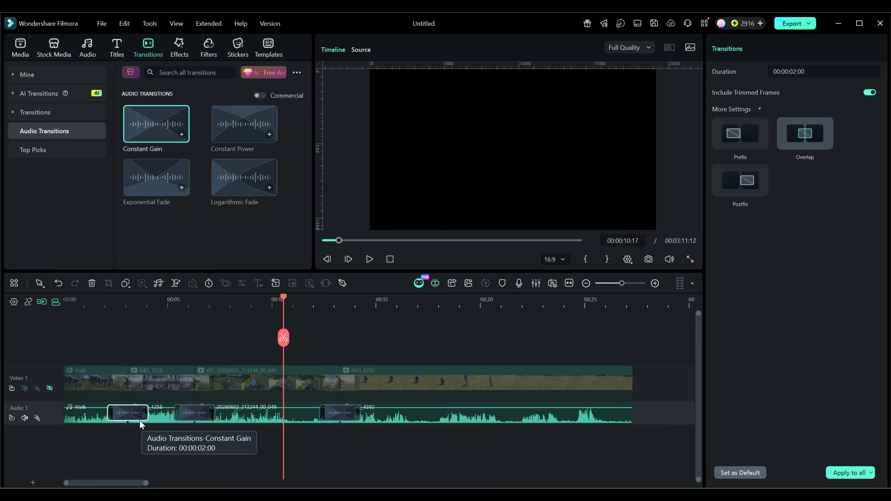
- Check the default transition duration and its unit options in the editing preferences, and close them without changes
left_click(101, 24)
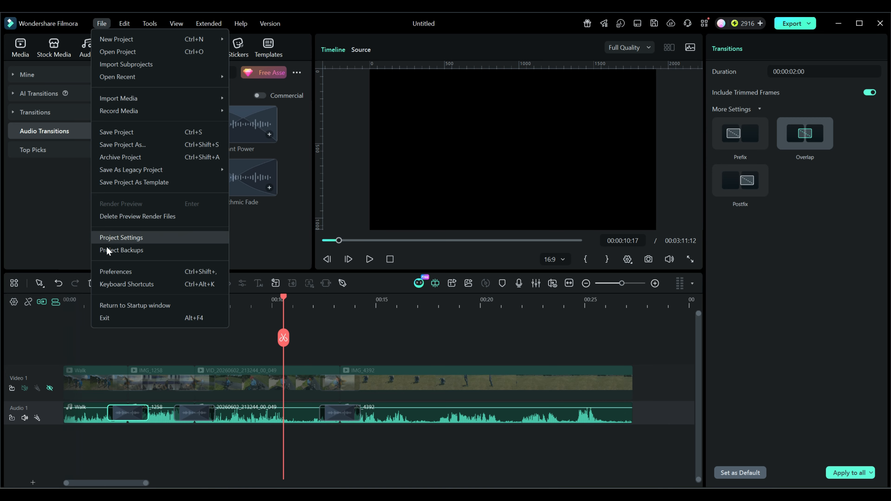
left_click(109, 271)
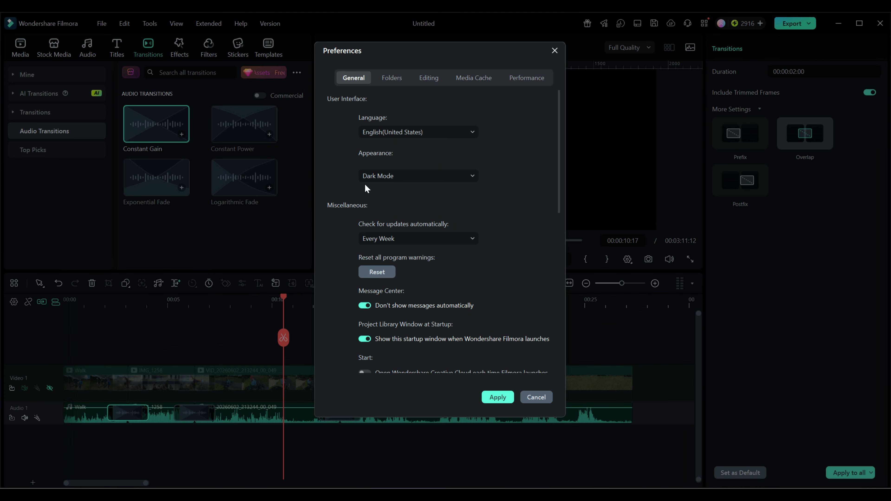
left_click(427, 75)
scroll(399, 161, "down", 1)
scroll(398, 159, "up", 1)
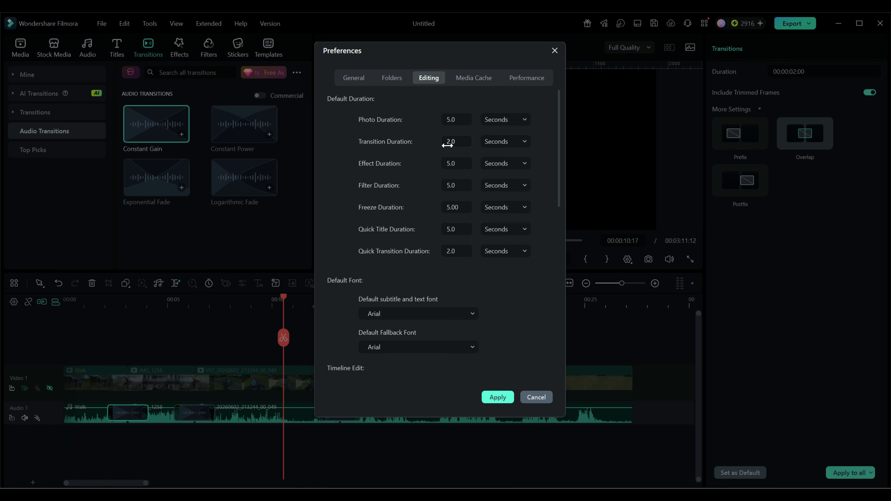
left_click(526, 141)
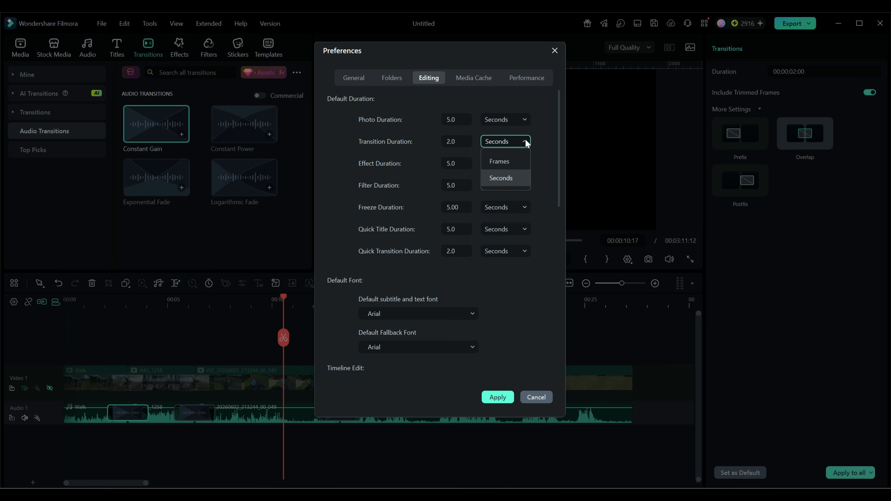
left_click(528, 143)
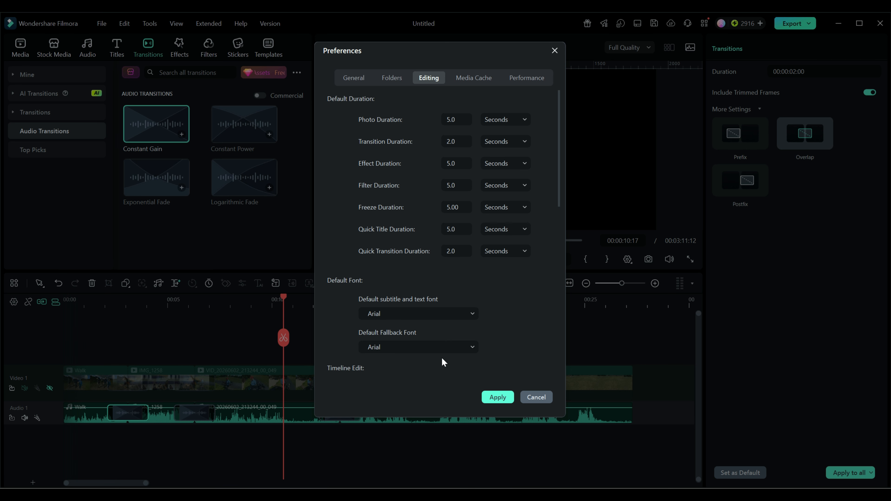
left_click(534, 398)
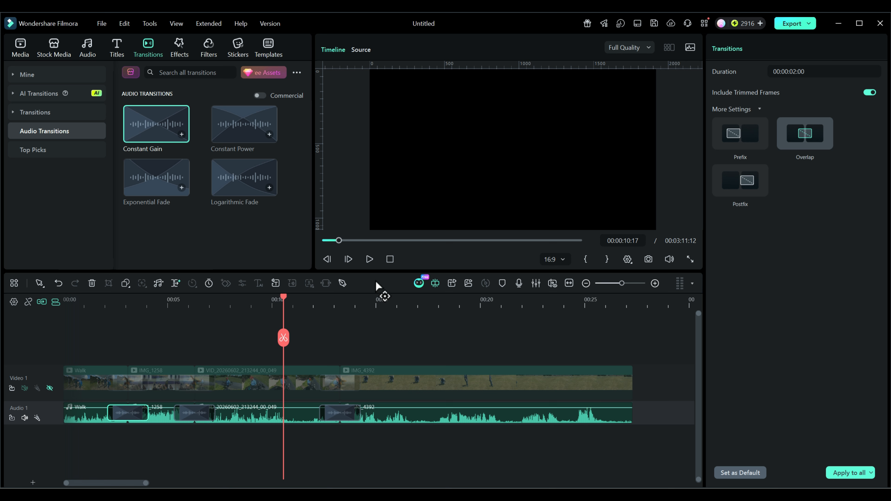
- Play the detached audio from the start, with Video 1 hidden, to check the first two Constant Gain crossfades
left_click(389, 259)
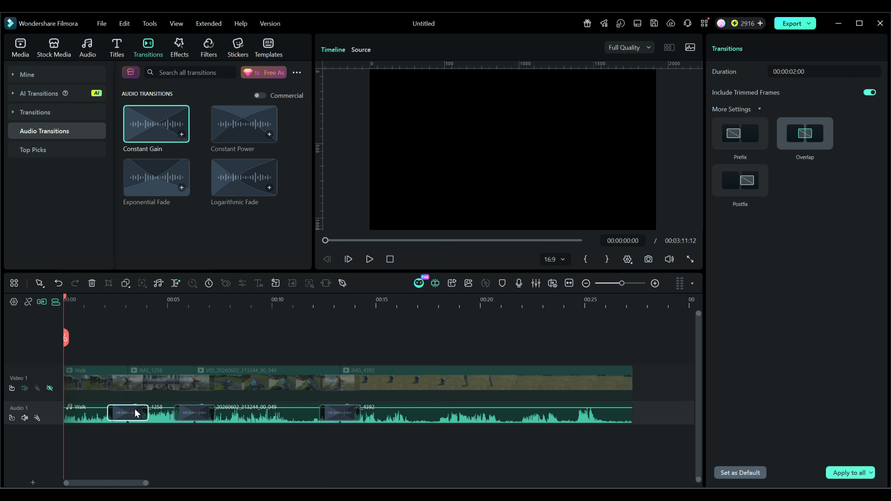
left_click(368, 260)
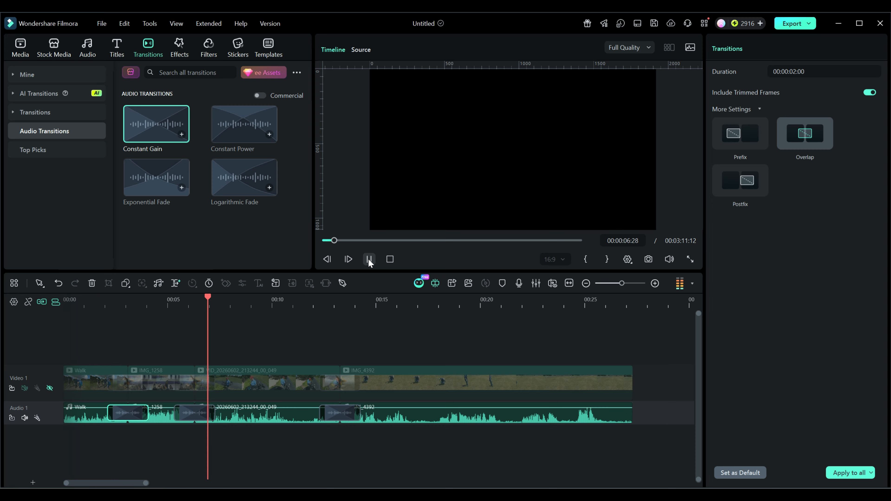
left_click(368, 259)
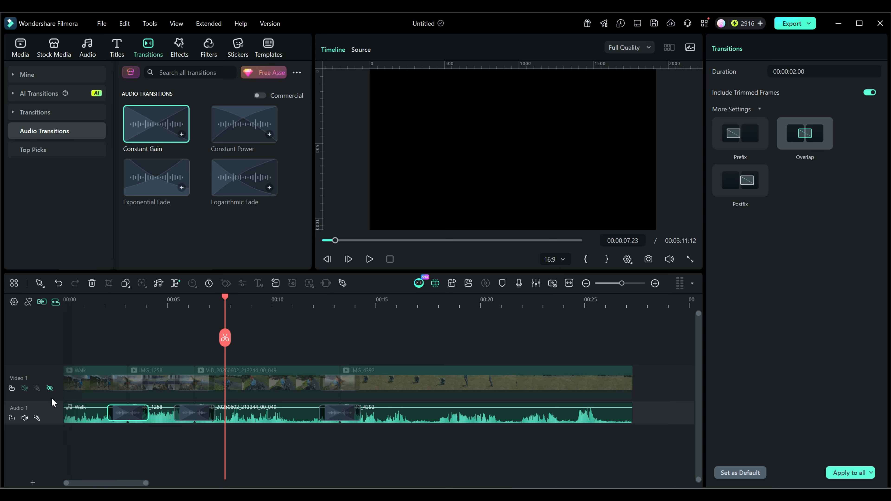
- Show the Video 1 track again and replay from the start to check the picture and audio transitions together
left_click(49, 388)
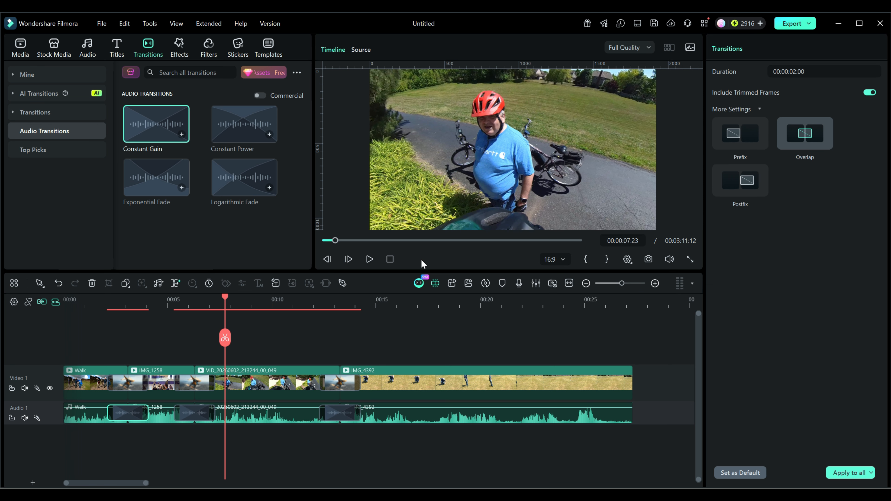
left_click(390, 259)
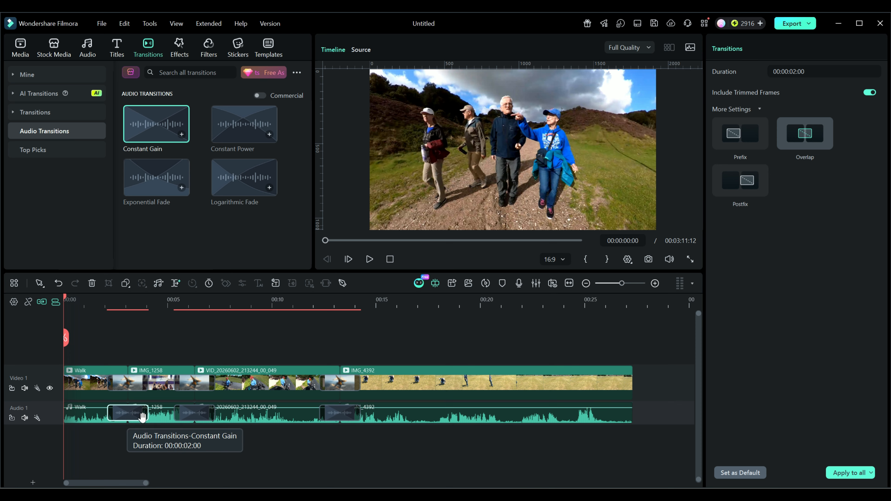
left_click(369, 260)
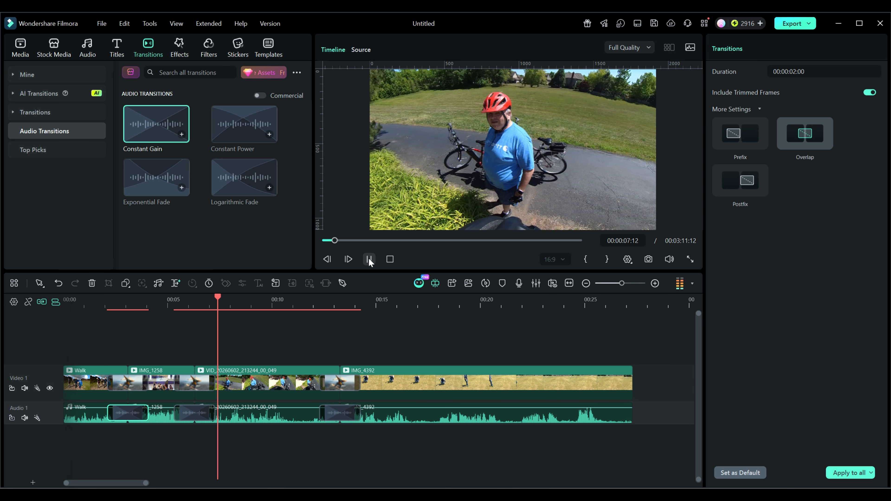
left_click(369, 259)
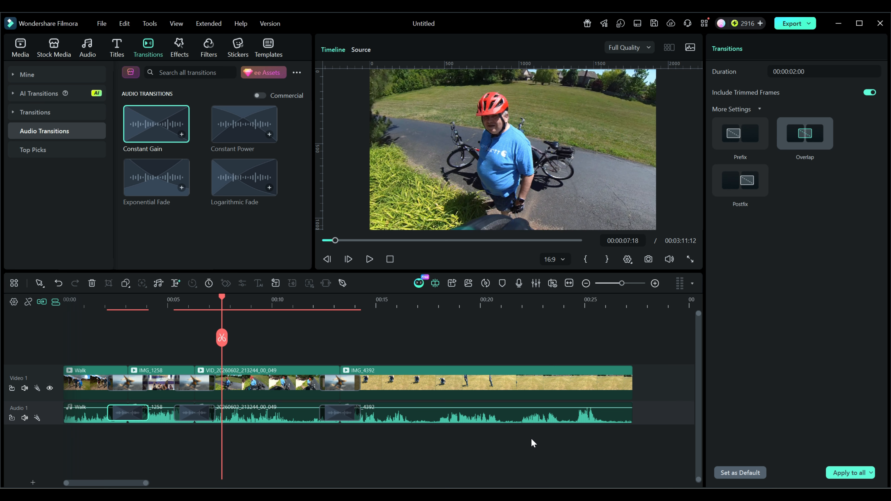
- Combine all the video and detached audio clips into one compound clip with the default name
left_click_drag(537, 459, 92, 334)
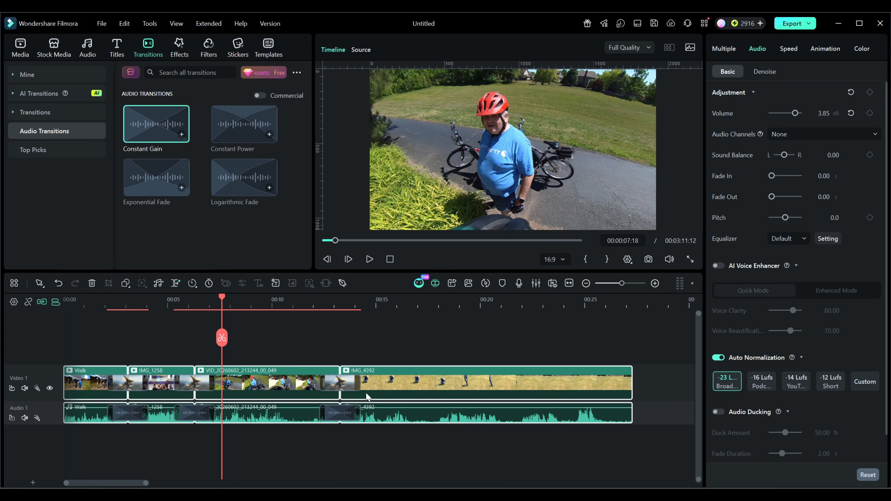
right_click(395, 383)
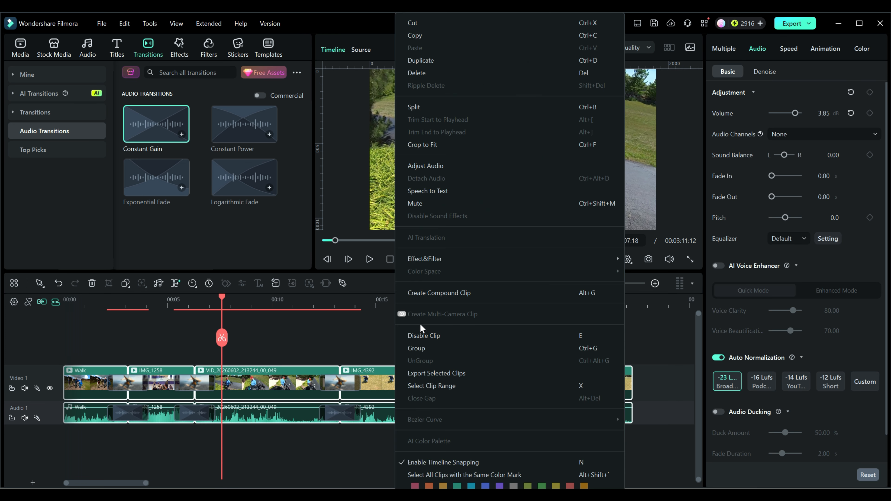
left_click(434, 297)
left_click(496, 305)
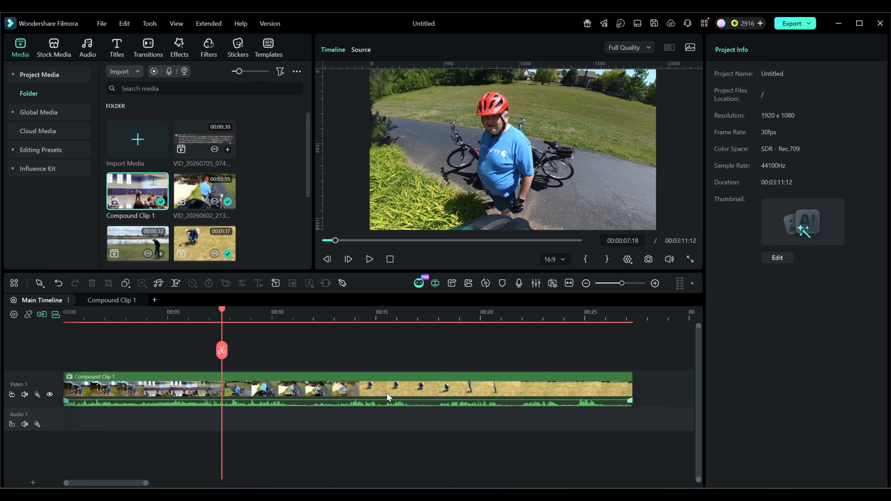
- Play the compound clip from the start to check its blended picture and sound
left_click(390, 260)
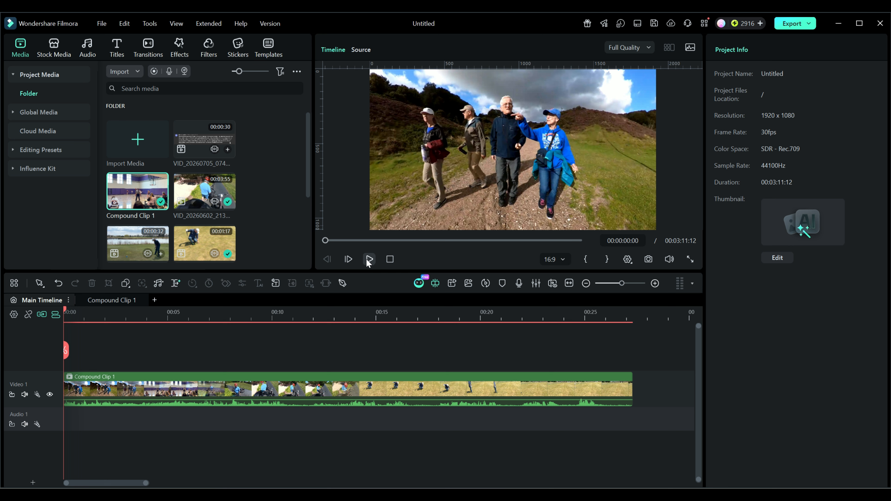
left_click(369, 260)
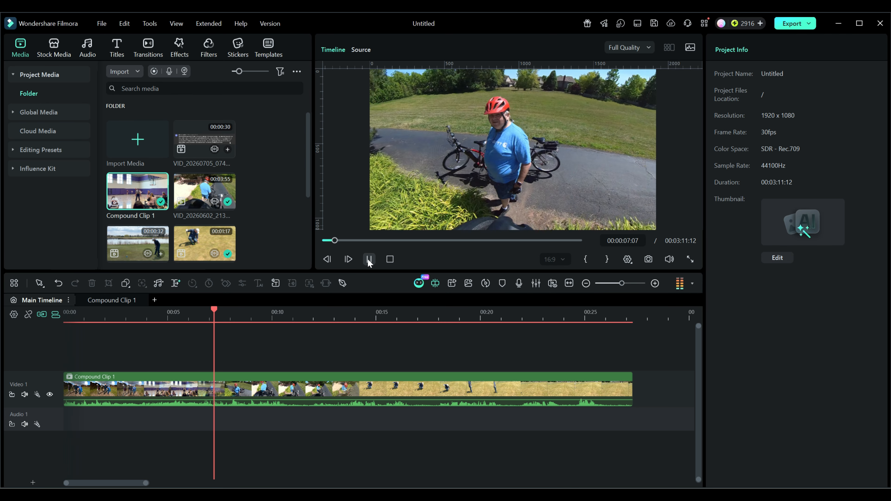
left_click(368, 260)
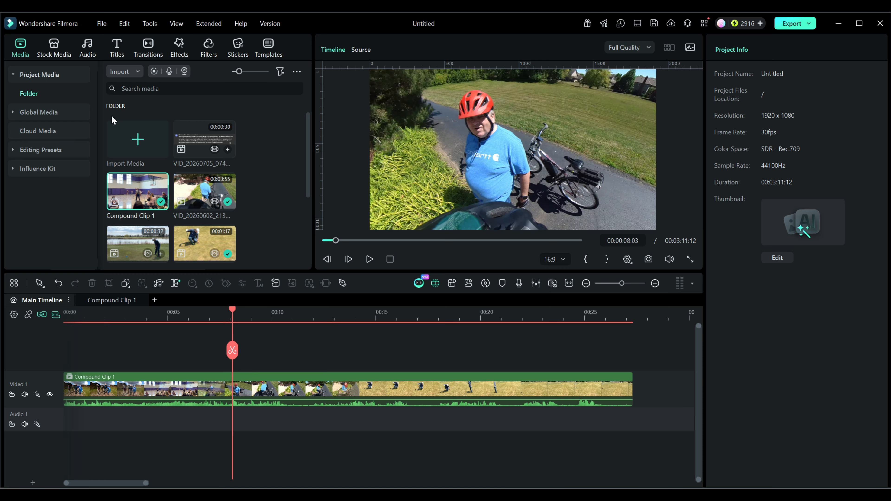
- Show the Trending transitions and undo the edits back to the attached, transition-free clips with IMG_1258 untrimmed
left_click(149, 46)
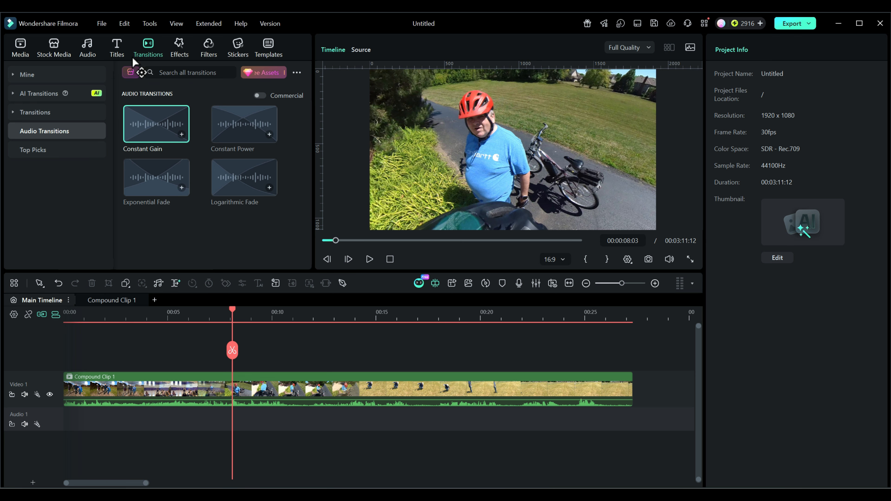
left_click(24, 109)
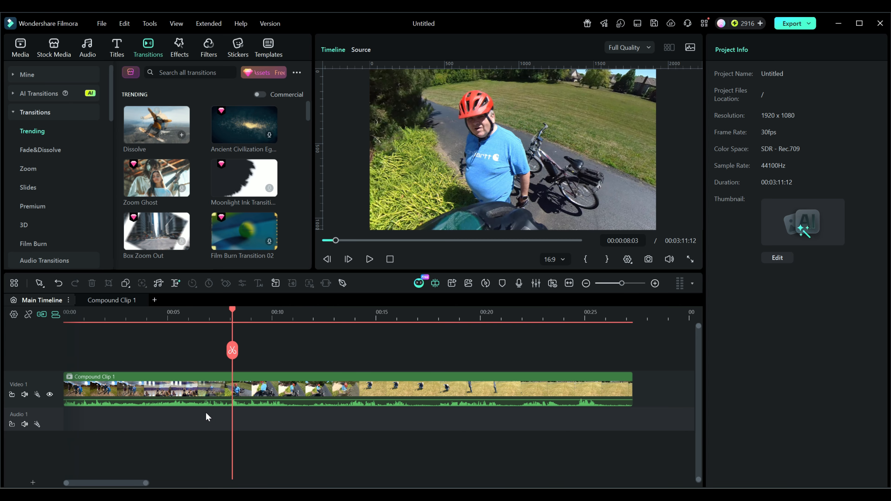
key("ctrl+z")
key("ctrl")
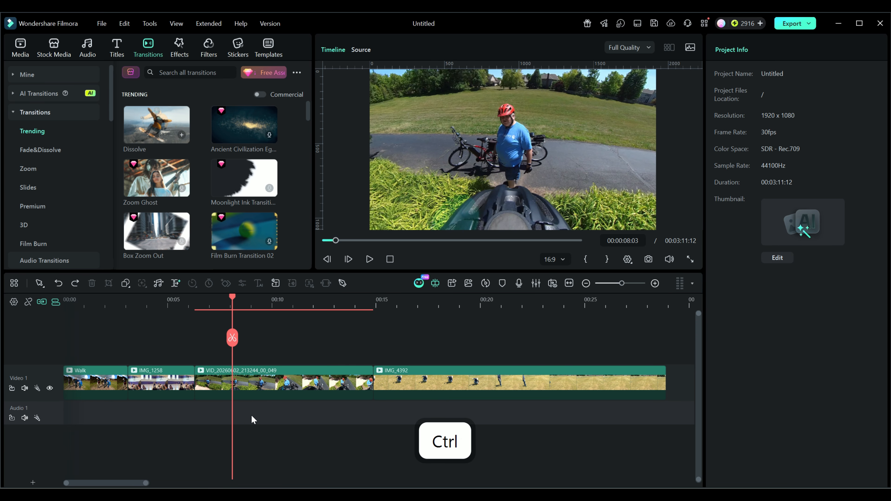
key("ctrl+z")
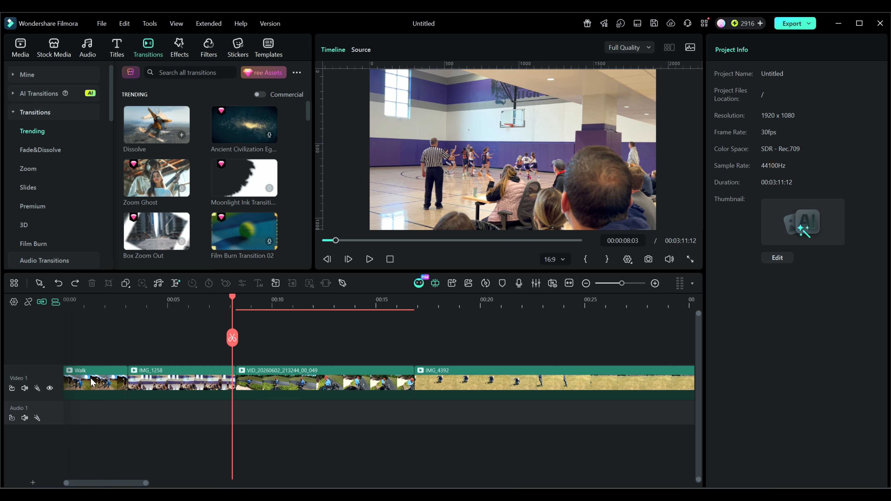
- Check the Detach Audio command available for the IMG_4392 clip without applying it
left_click(465, 389)
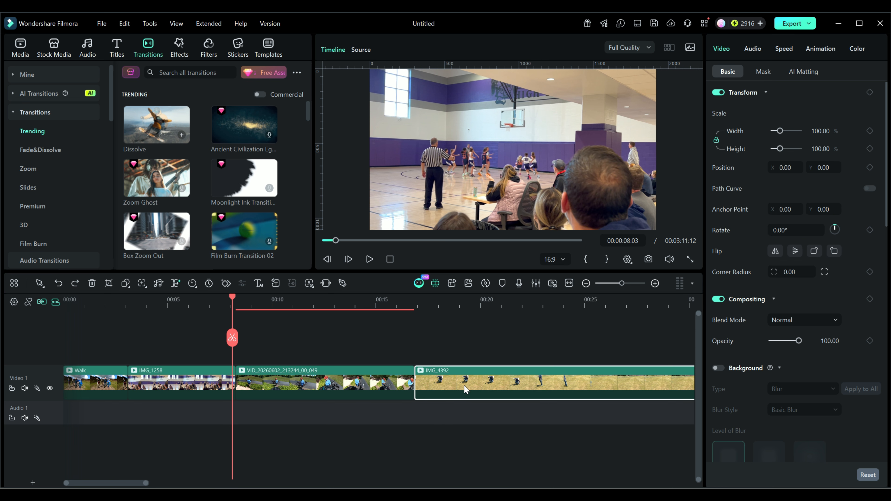
right_click(464, 385)
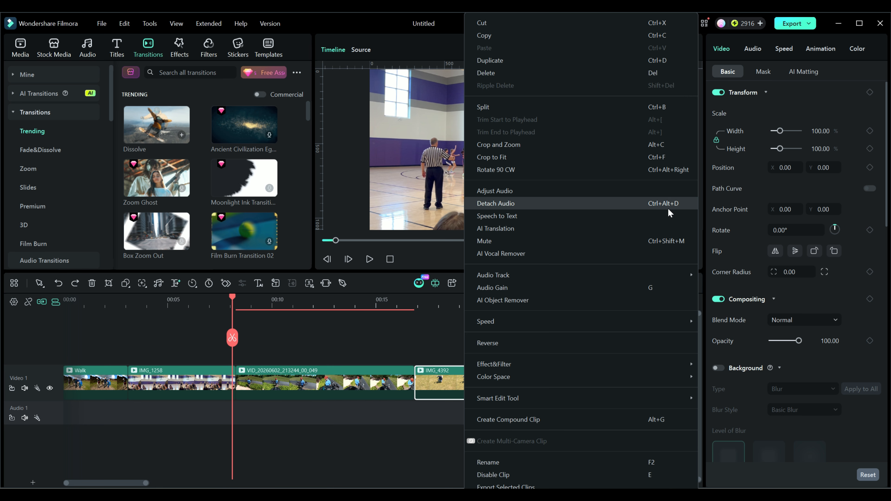
left_click(289, 421)
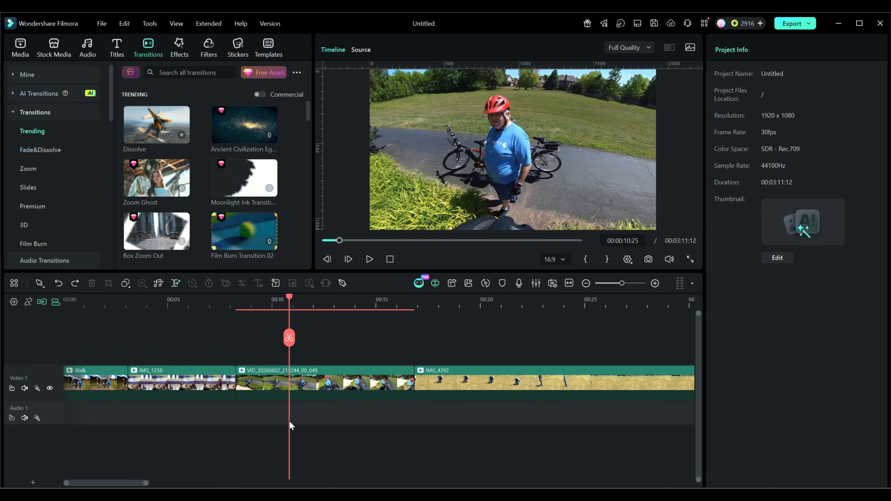